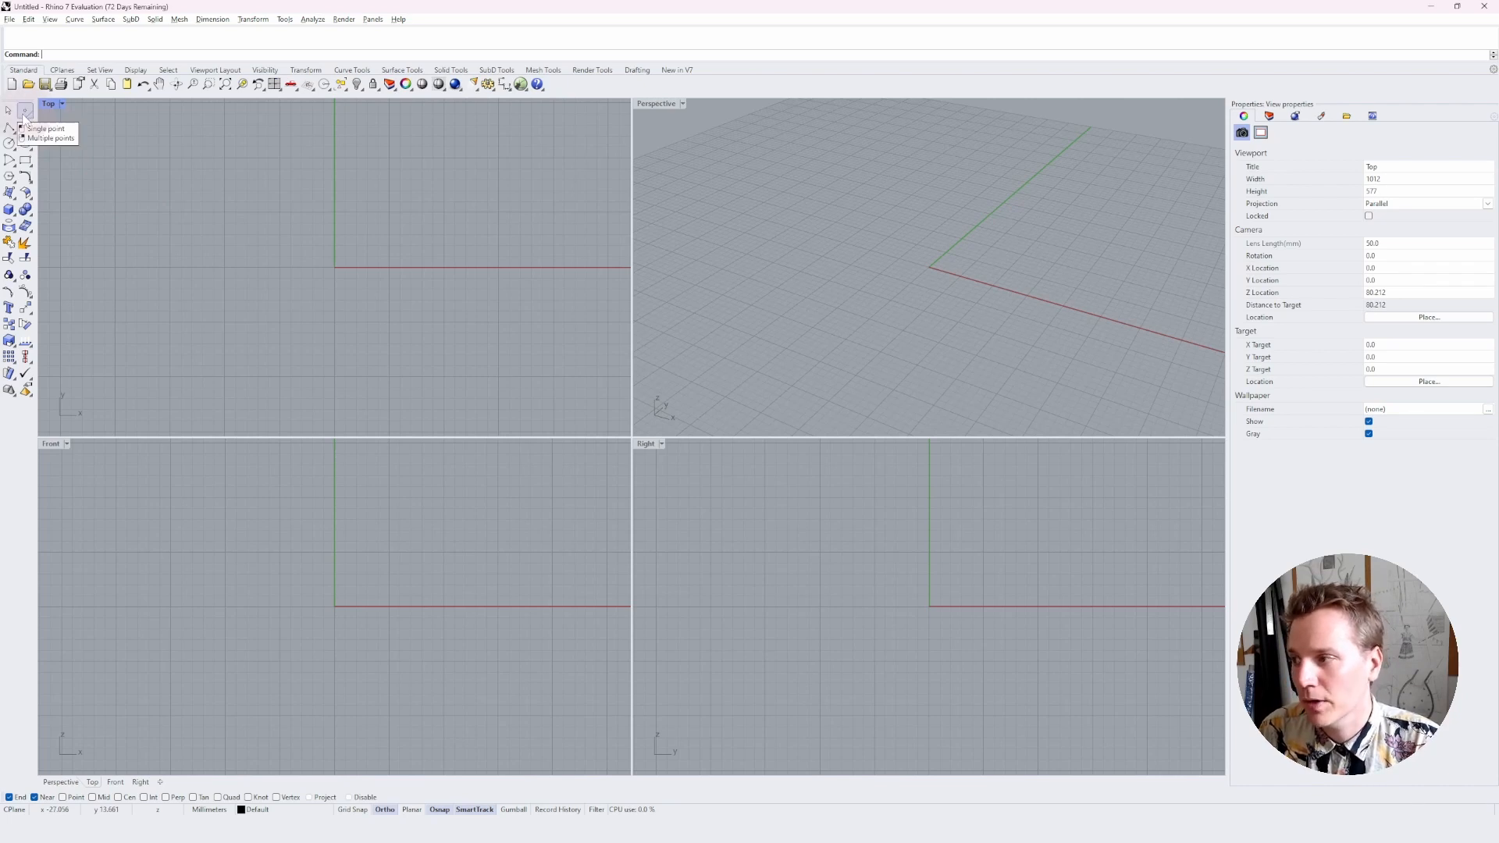
Place a single point above and left of the origin in the Top viewport, and delete it
left_click(25, 113)
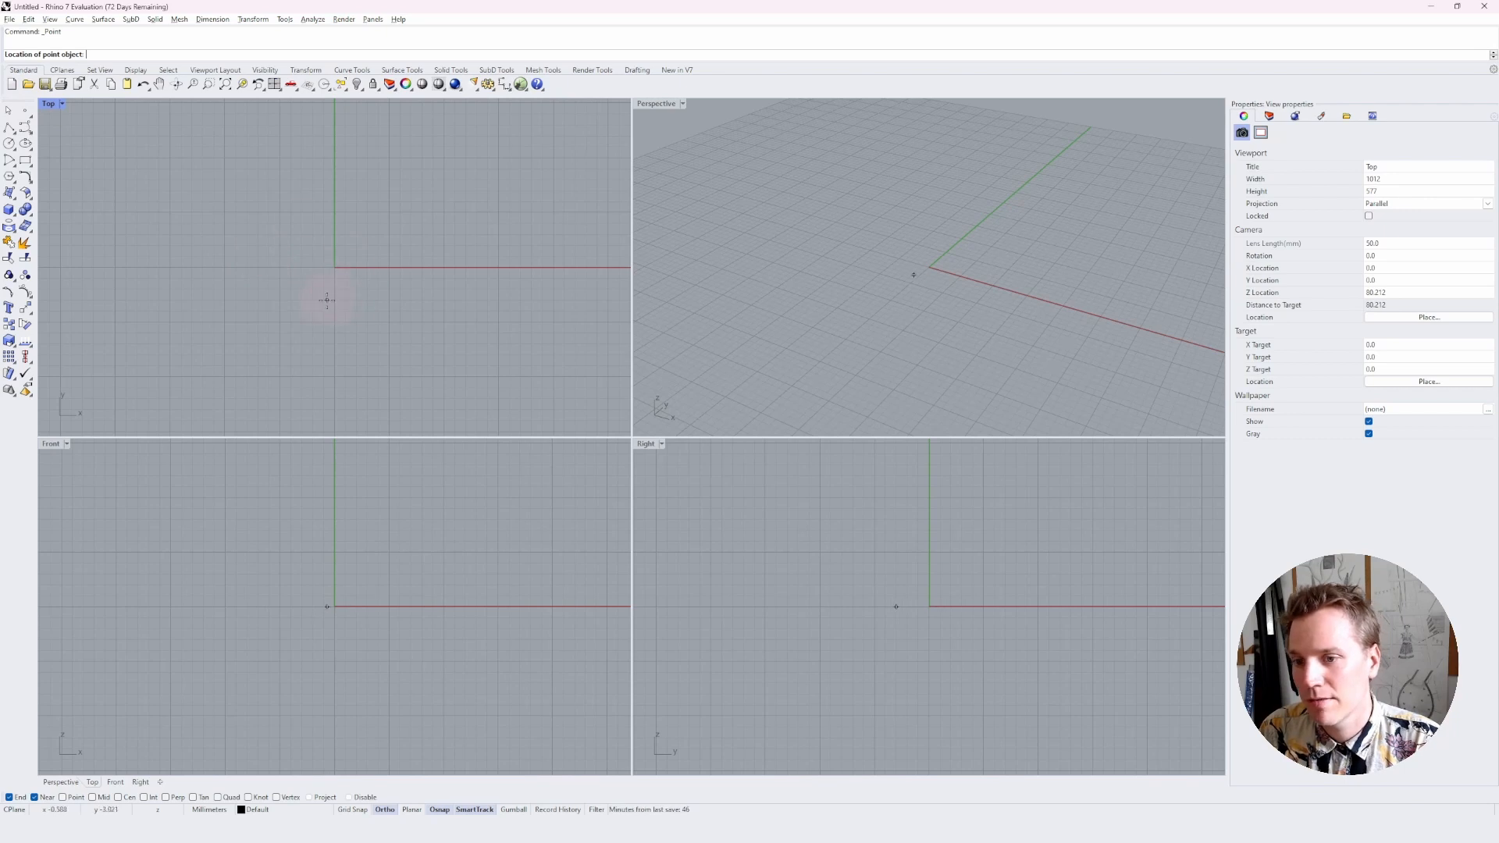
left_click(299, 233)
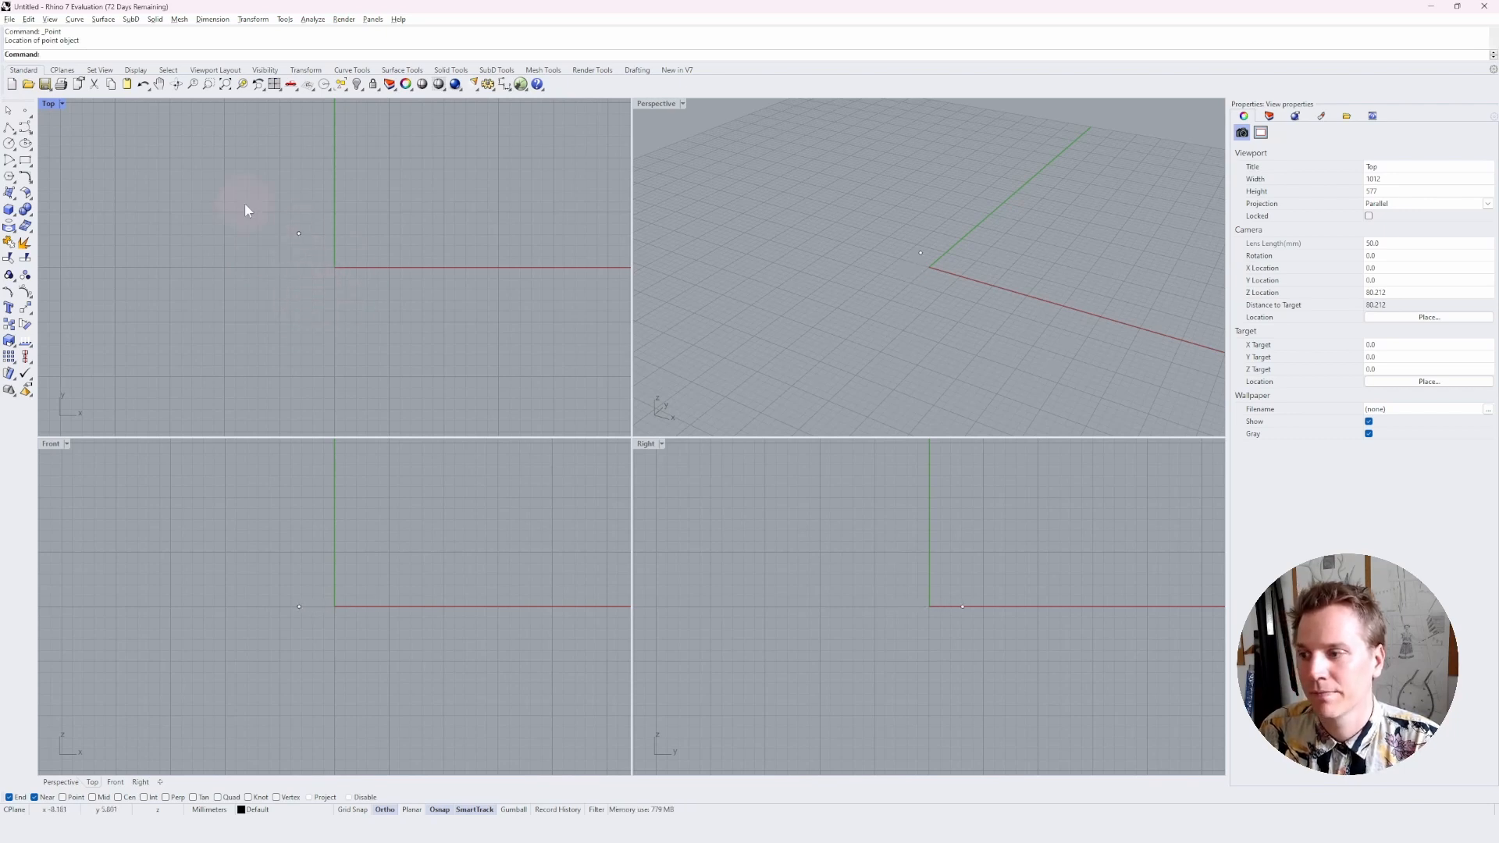
left_click(299, 233)
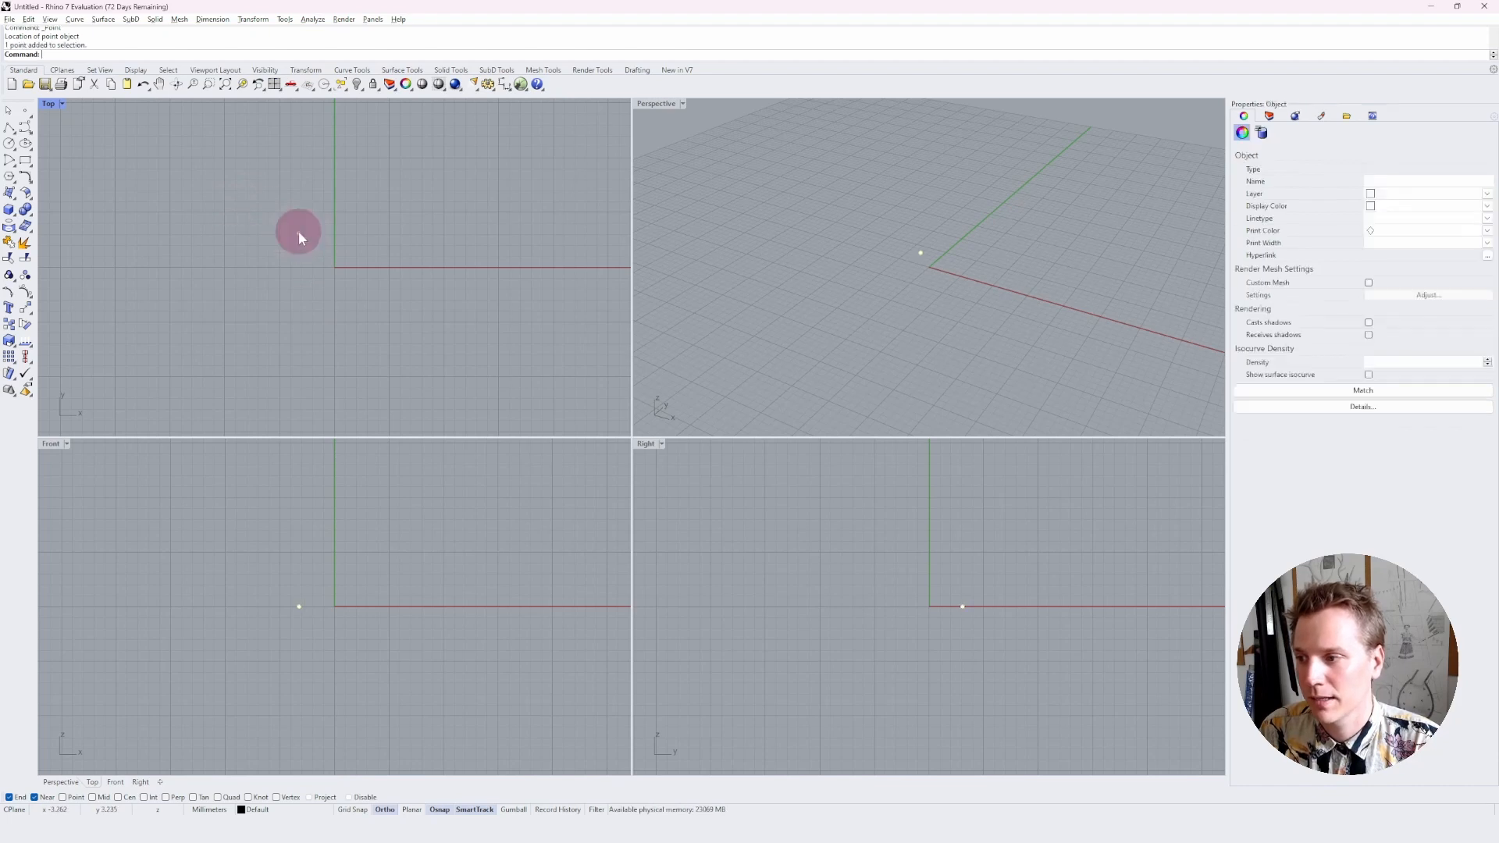
key("Delete")
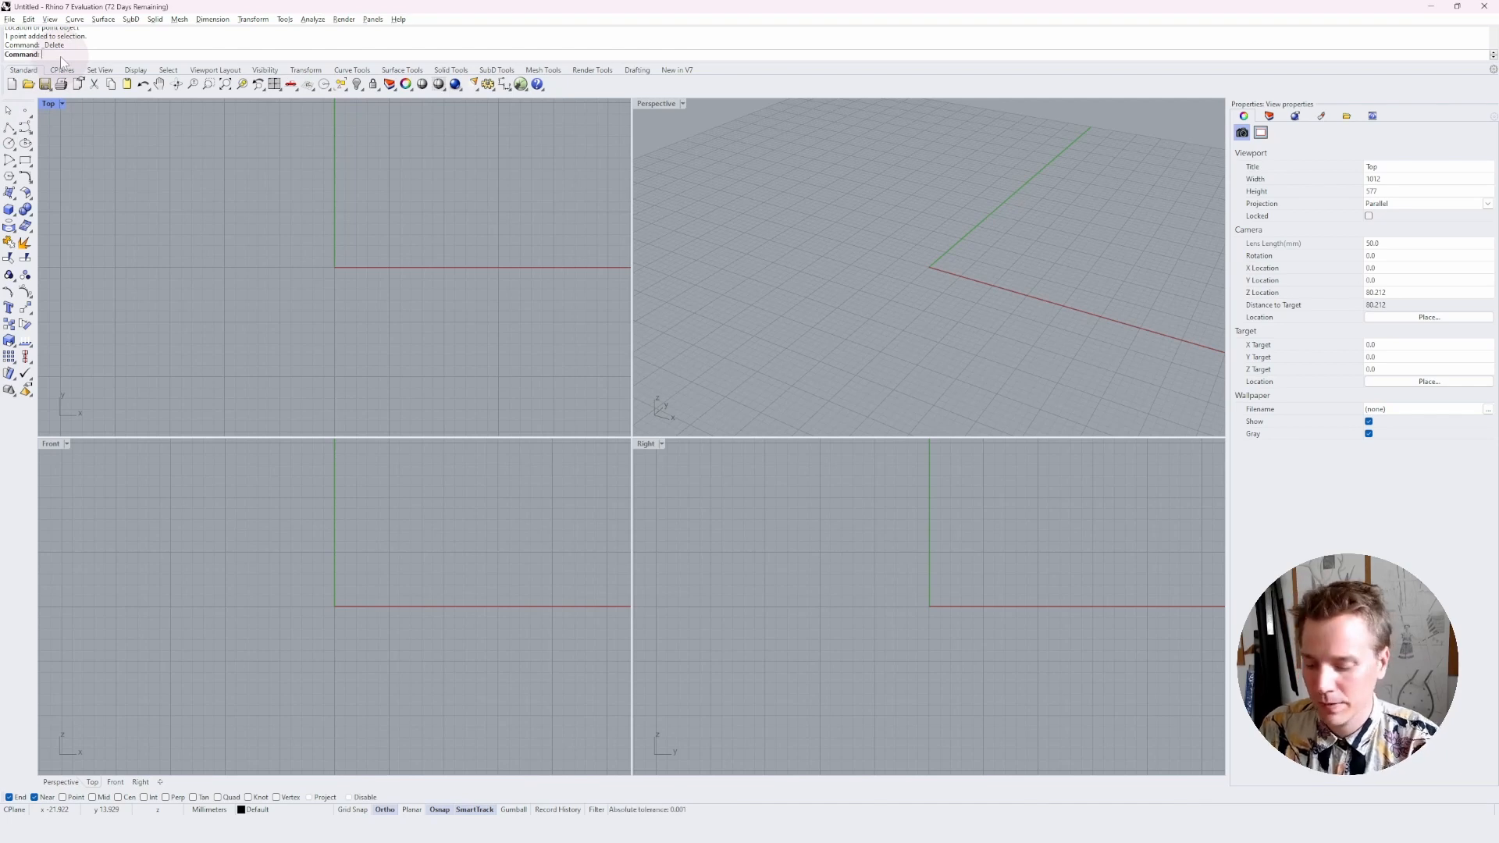
Place another point with the Point command close to the origin in the Top viewport, and remove it
type("Point")
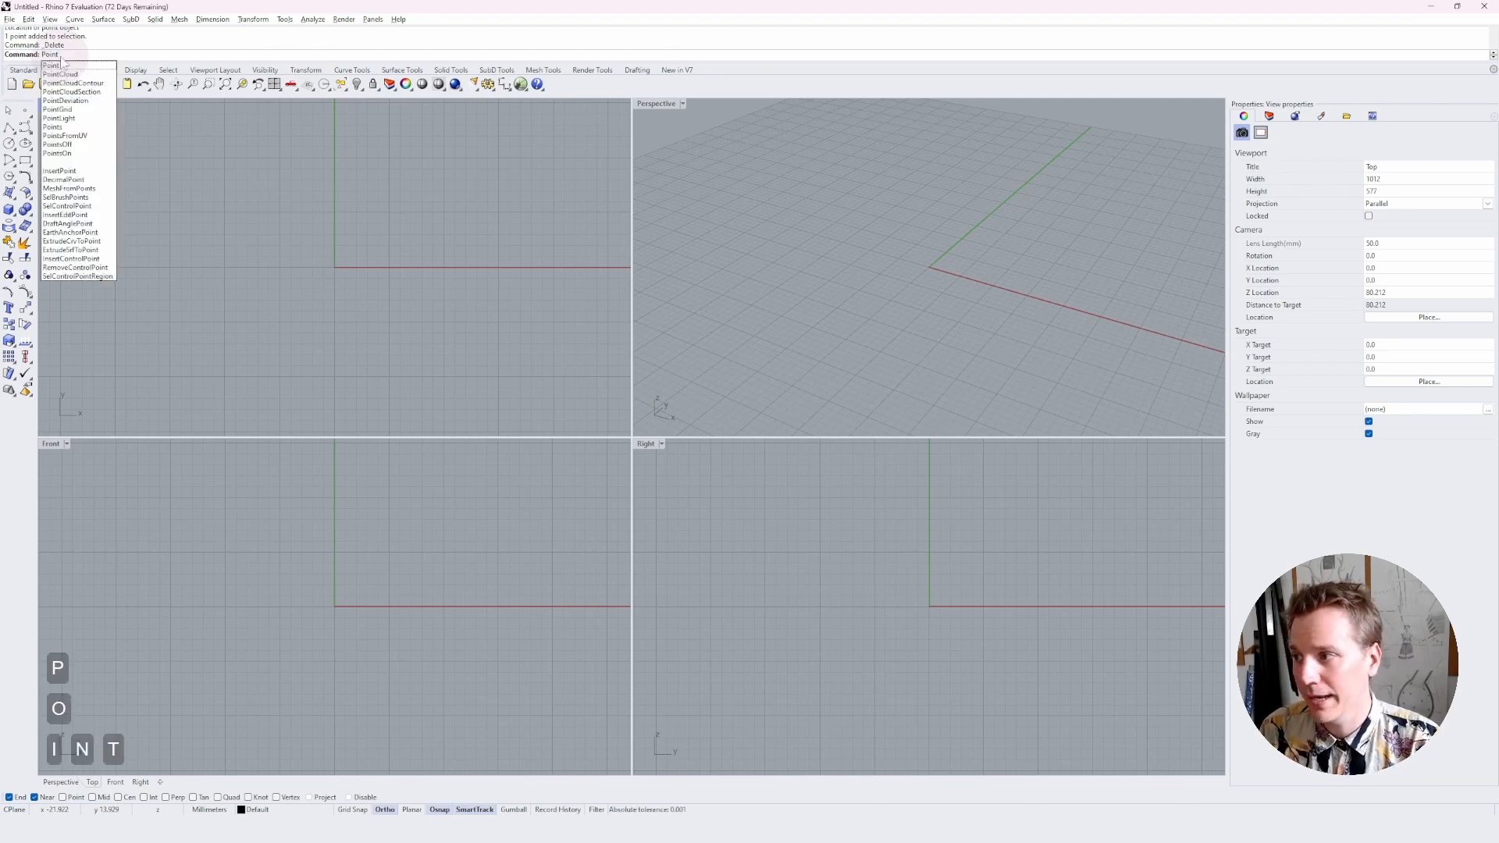
key("Return")
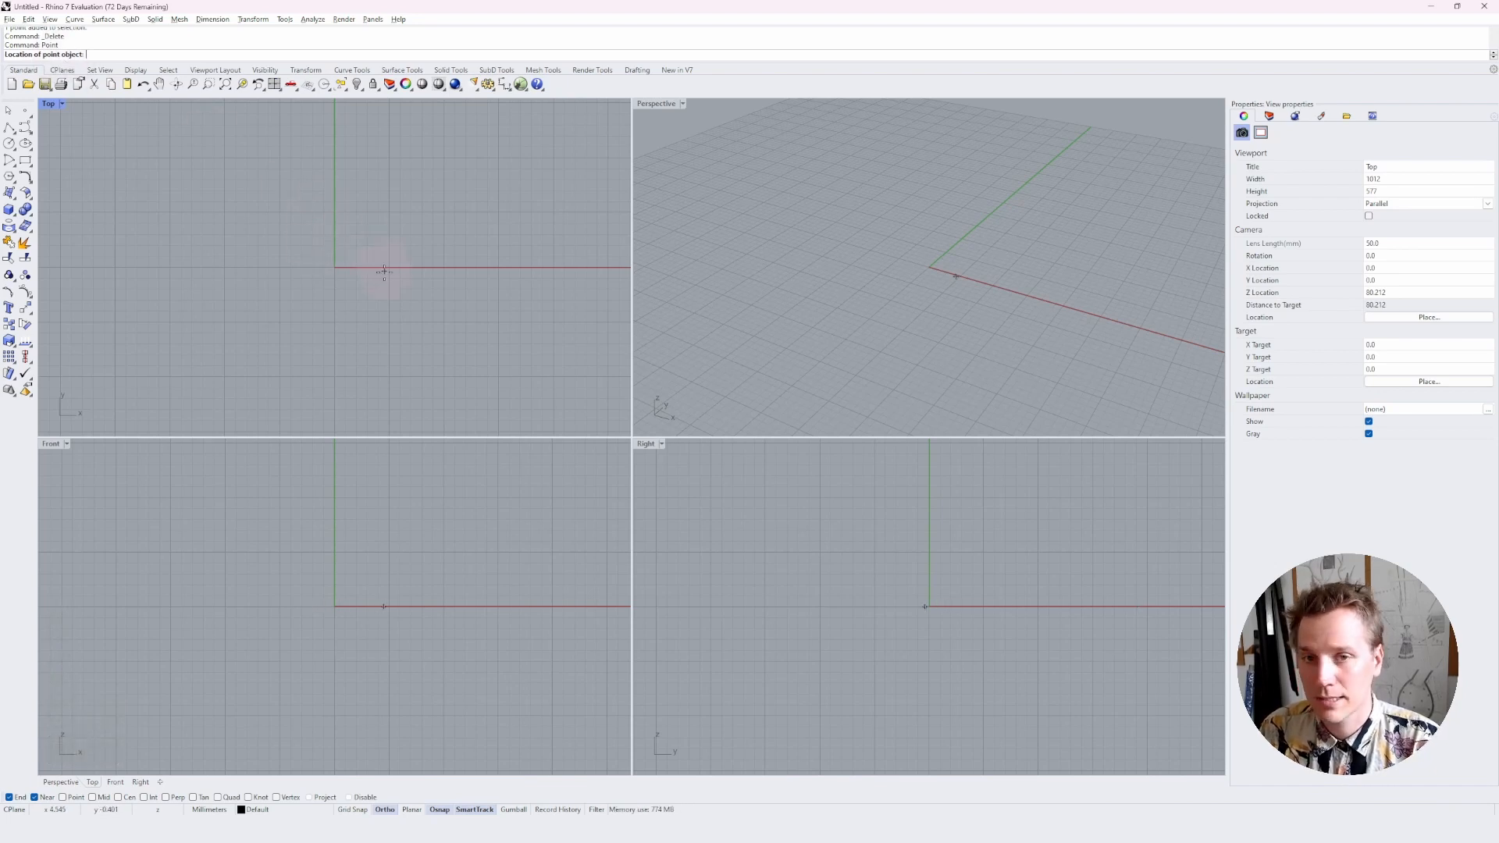
left_click(316, 245)
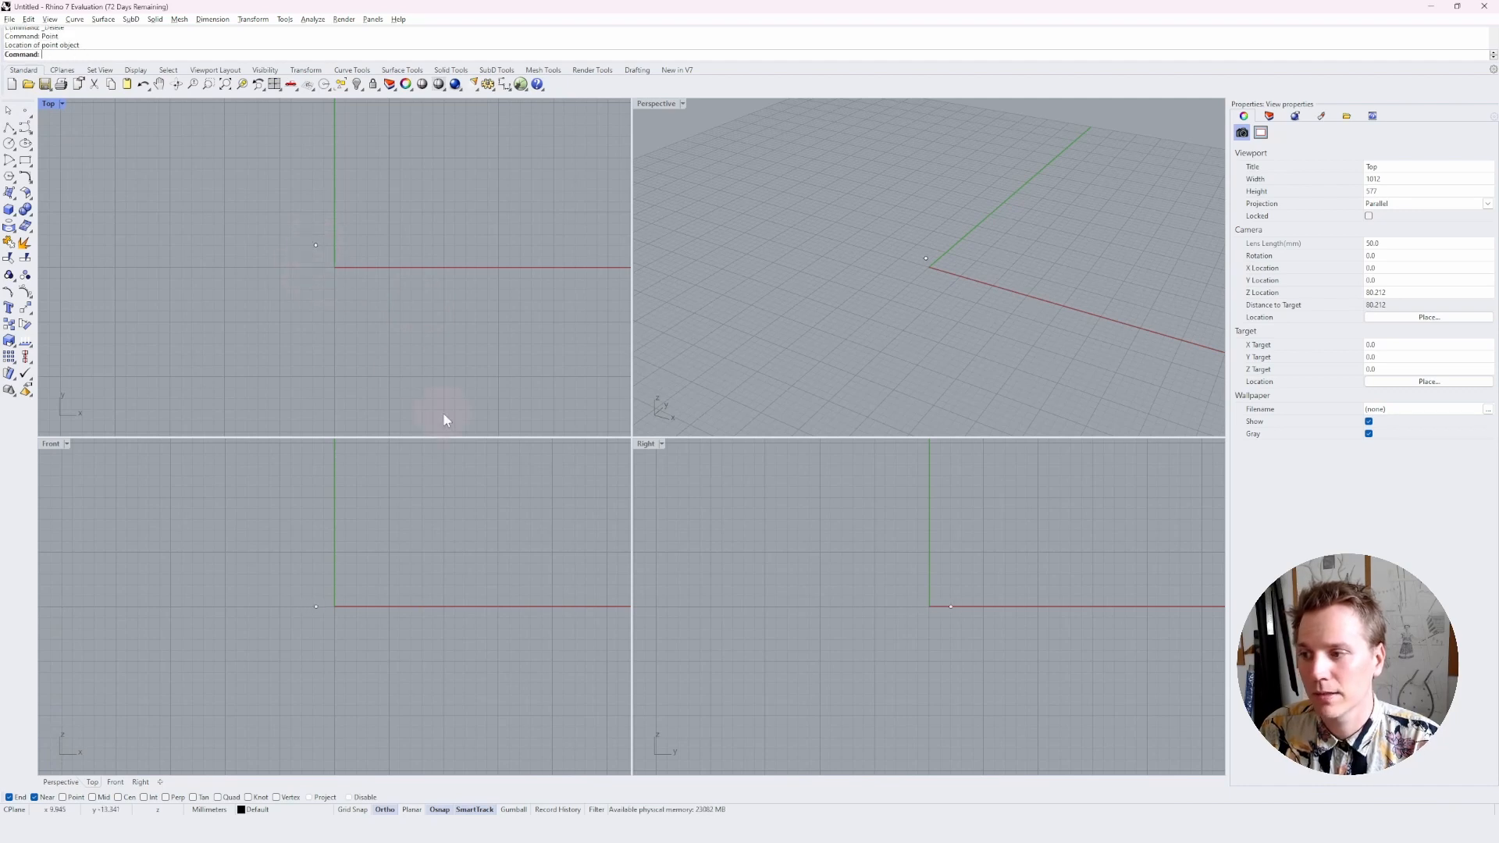
left_click(315, 247)
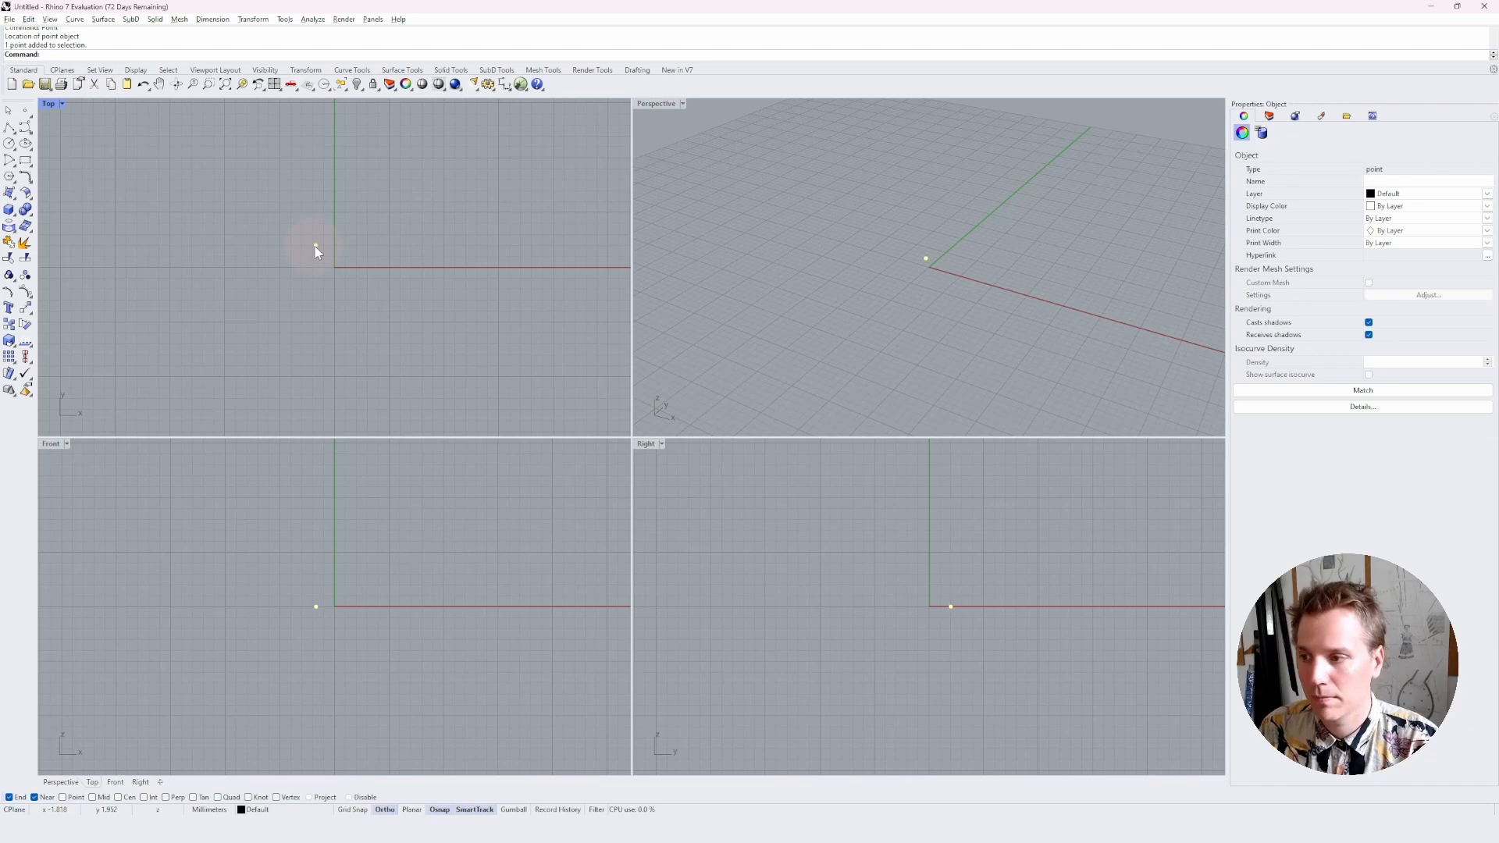
key("Delete")
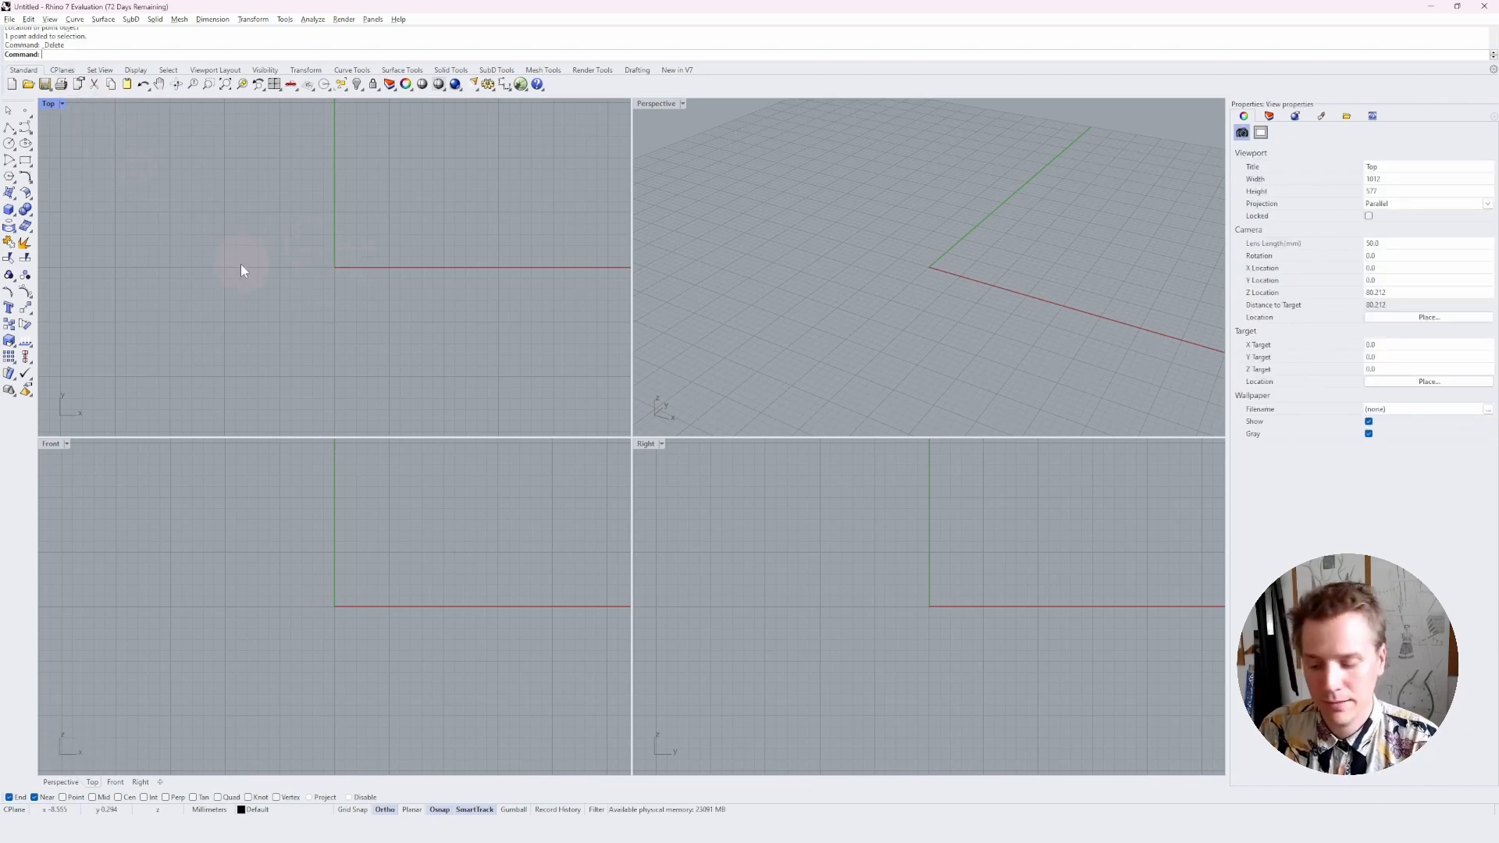
Draw a horizontal line below the x-axis in the Top viewport, spanning both sides of the y-axis
type("lin")
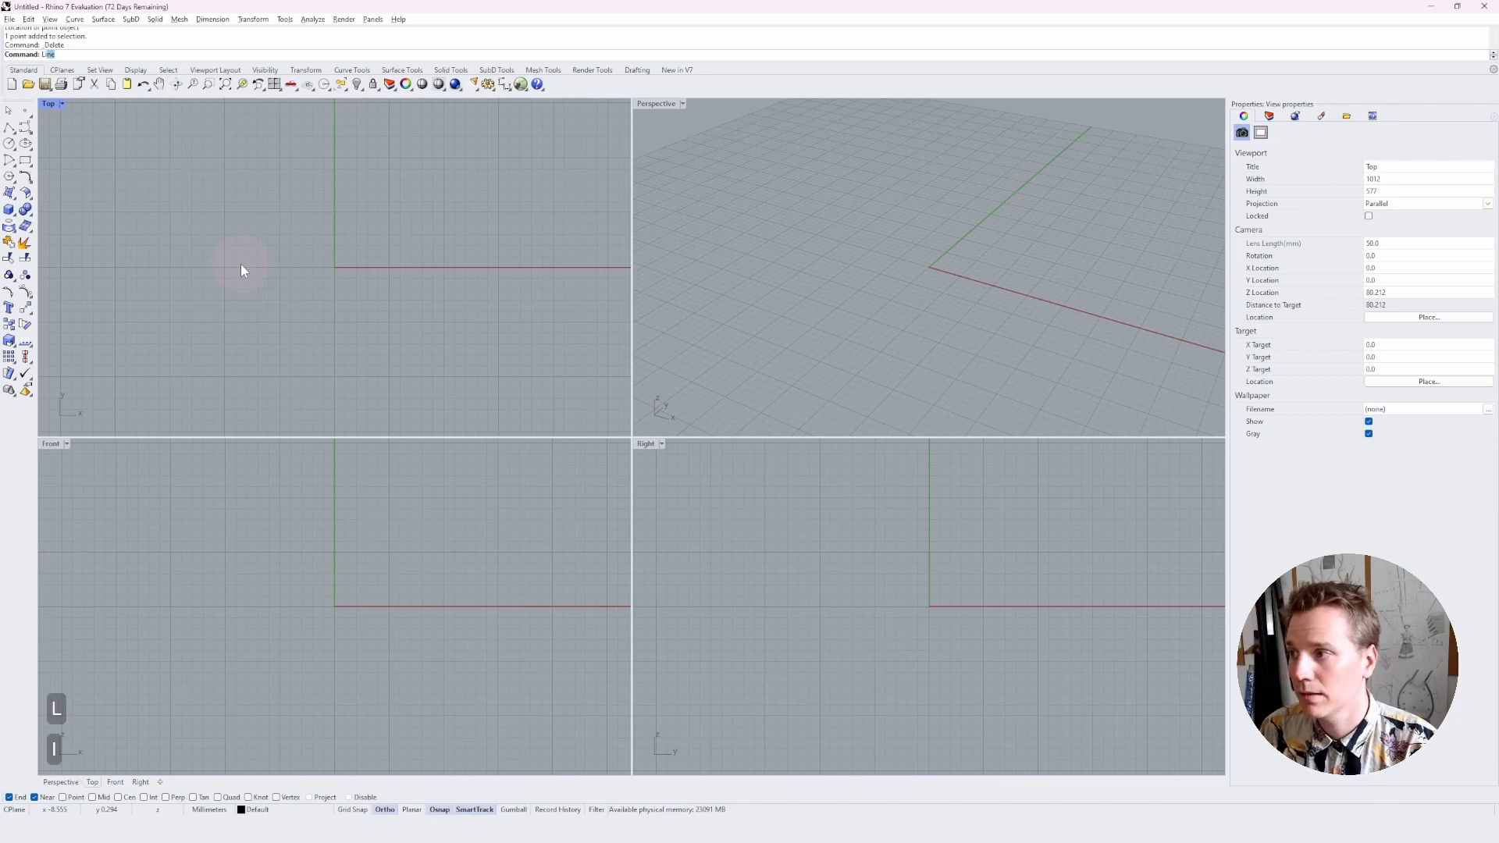
type("e")
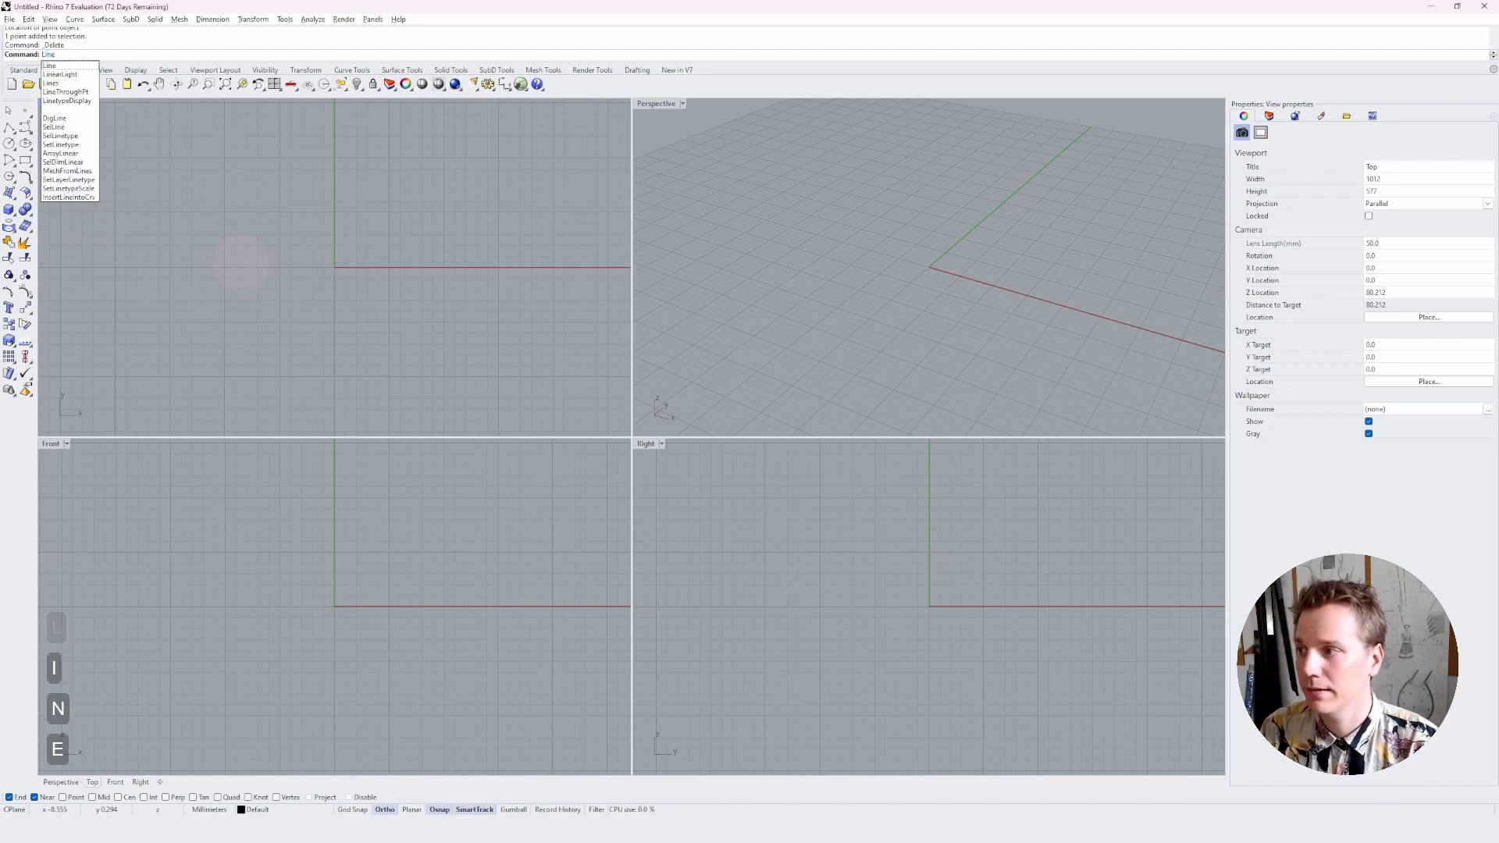
key("Return")
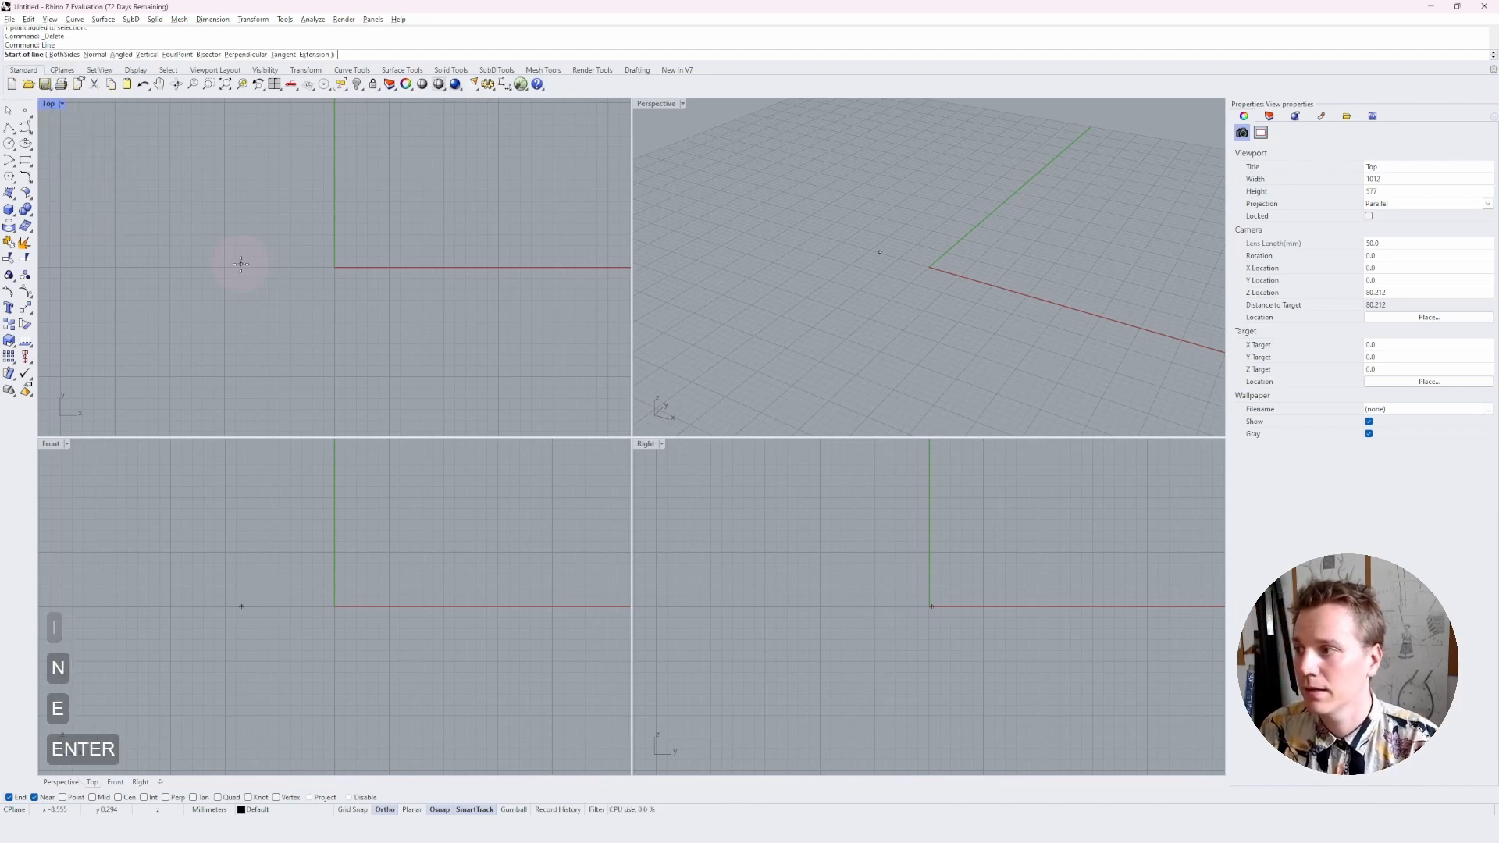
left_click(211, 329)
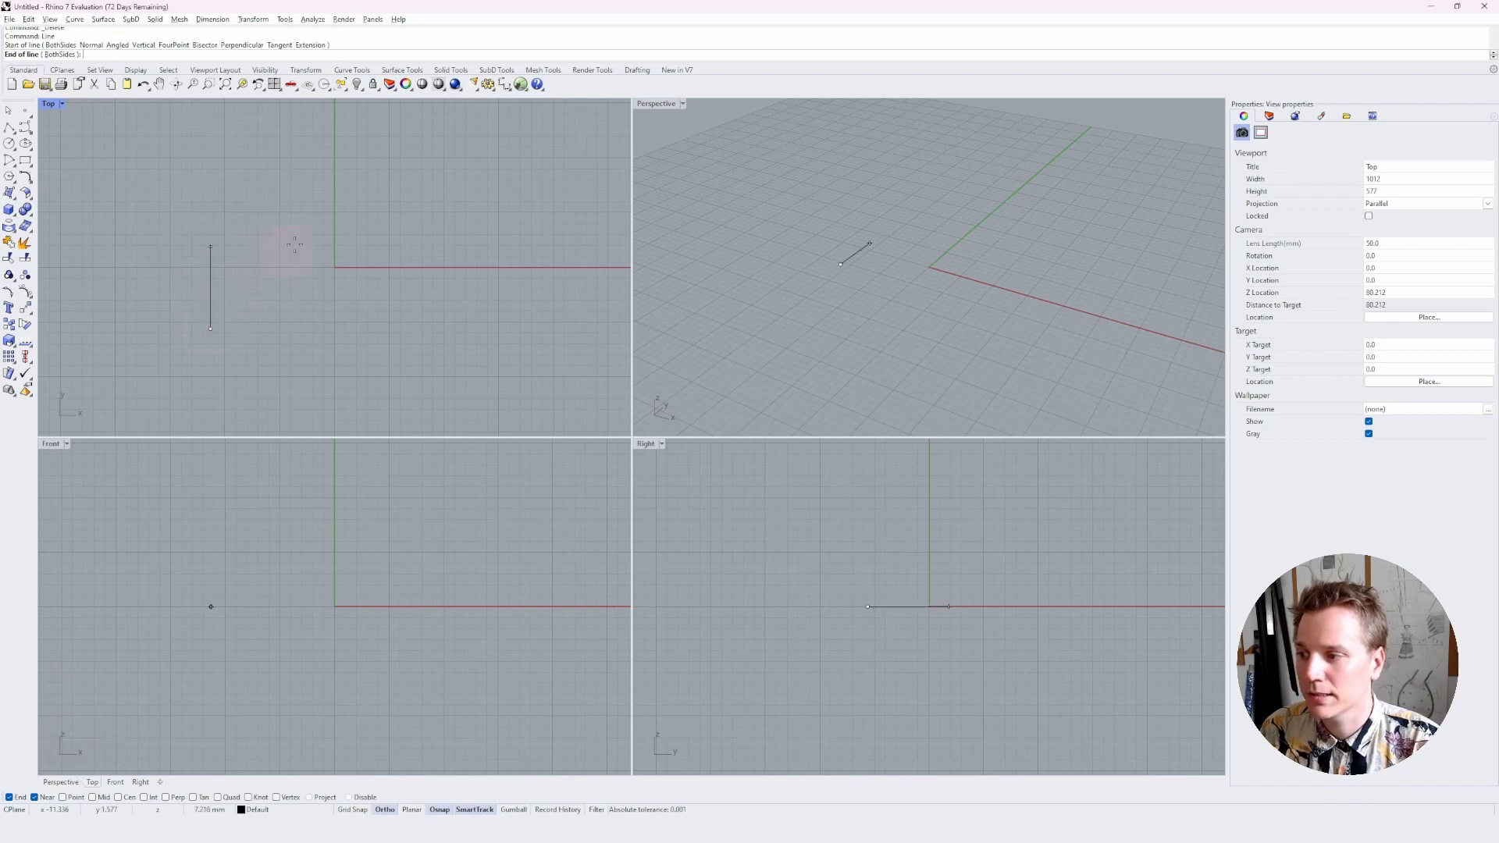
left_click(452, 239)
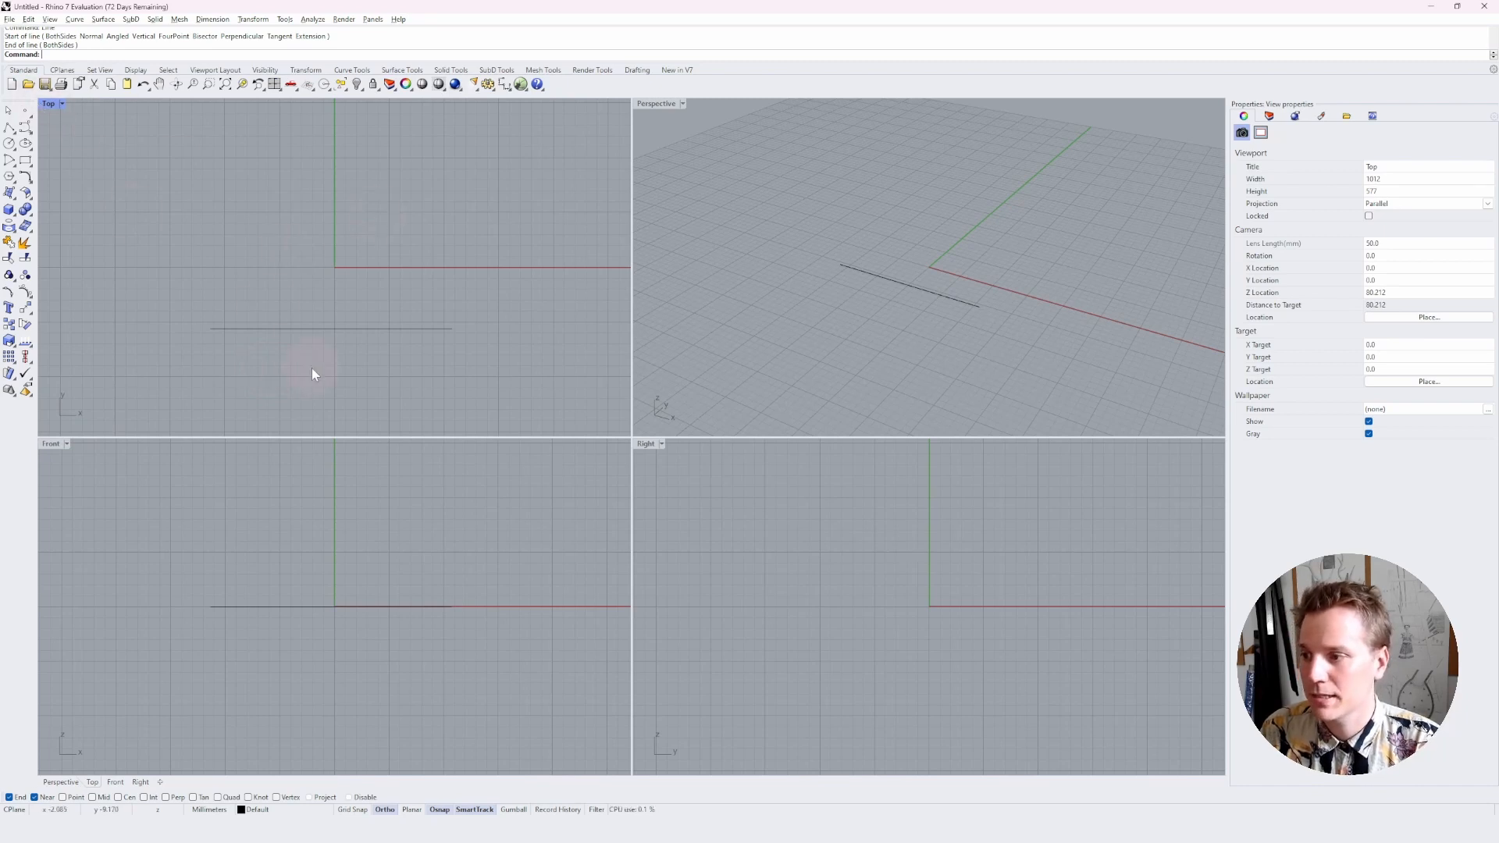
Select the line and examine it in the Perspective, Front and Right viewports by activating each one
left_click(288, 328)
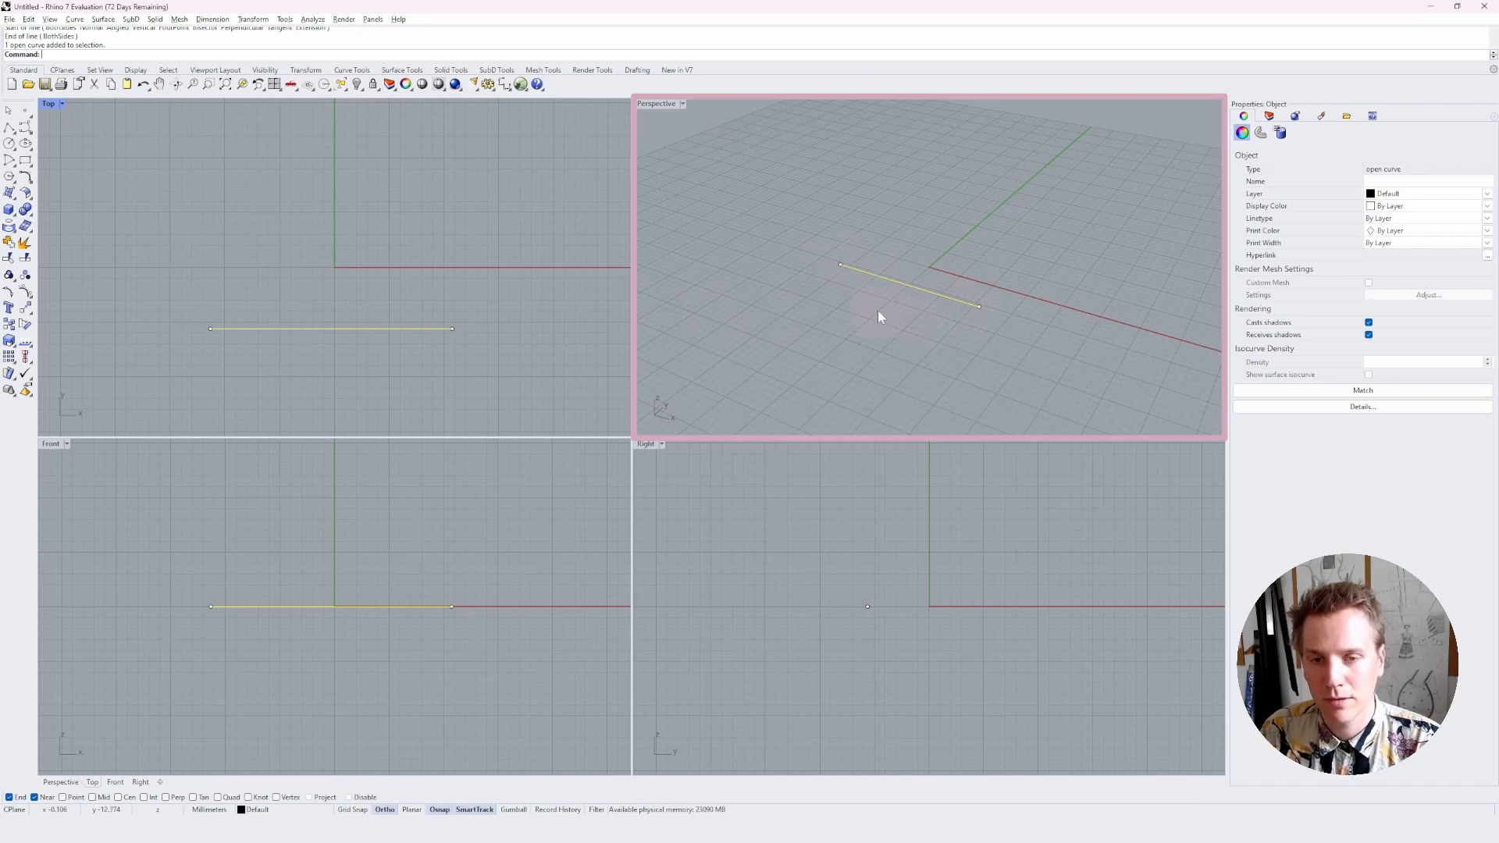
left_click(659, 107)
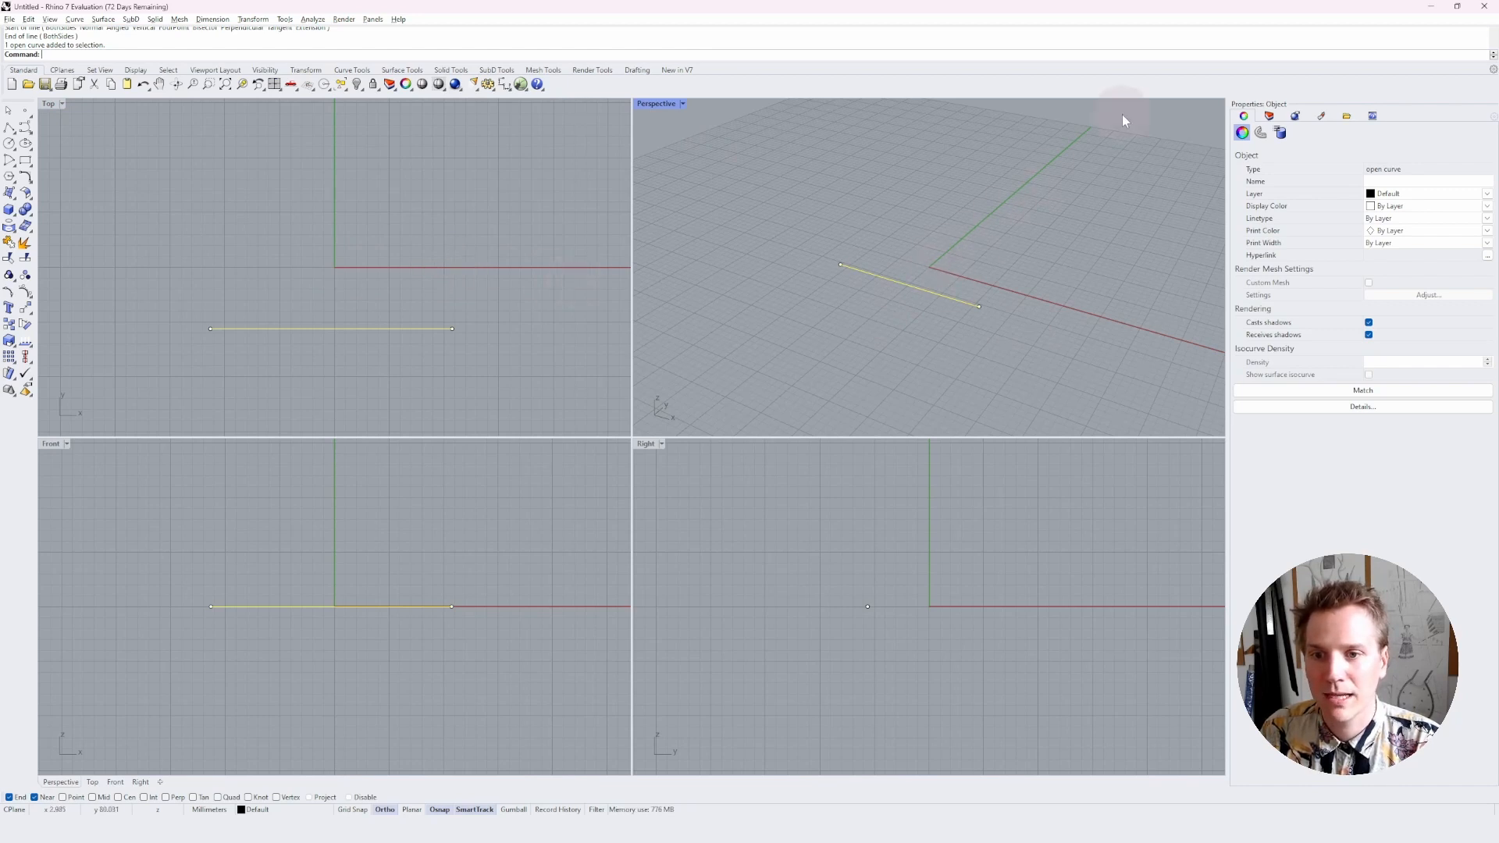
left_click(190, 495)
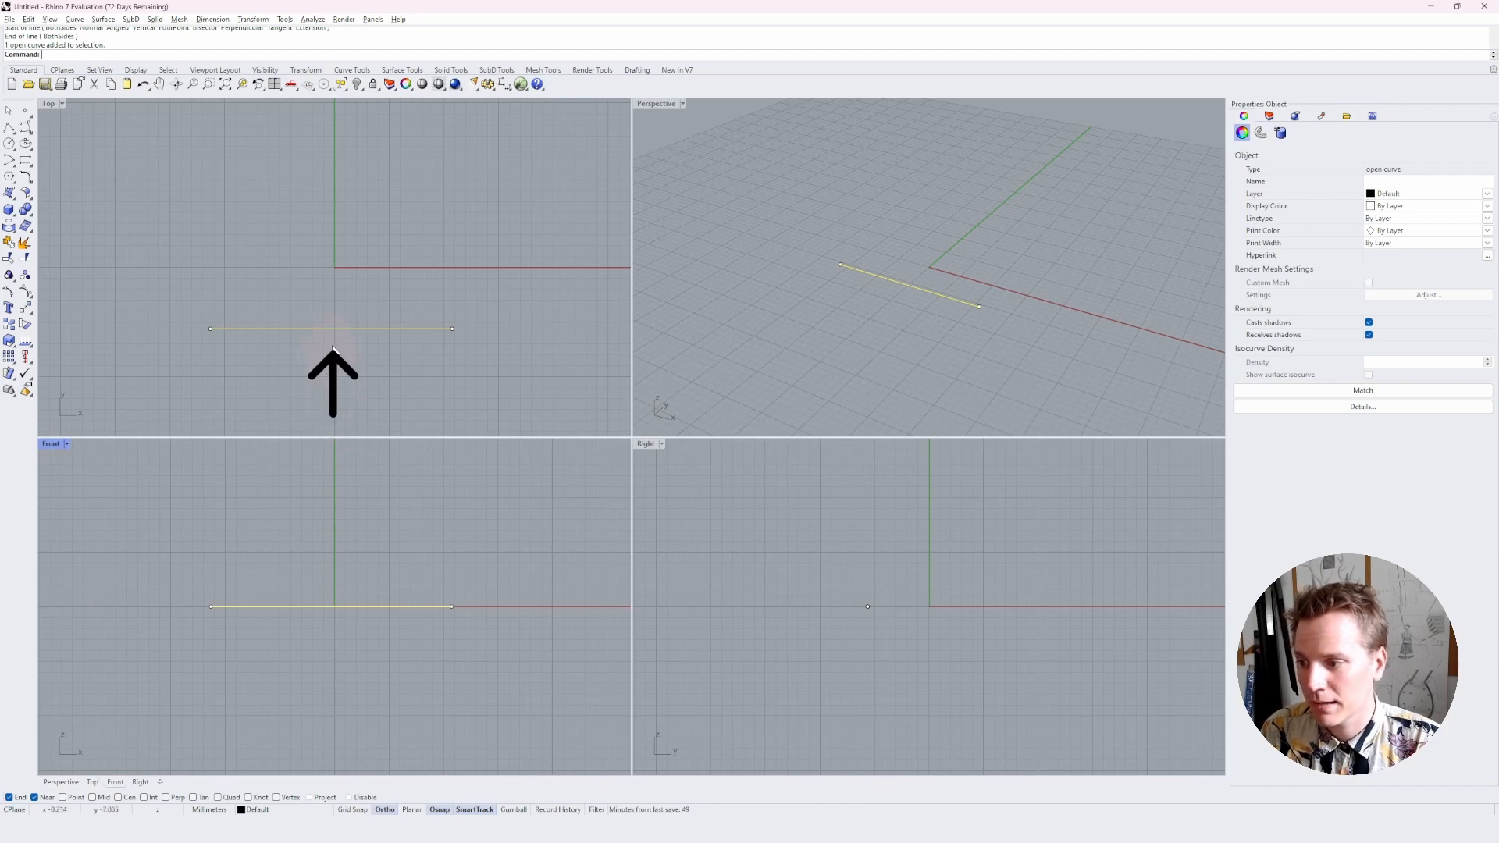
left_click(645, 443)
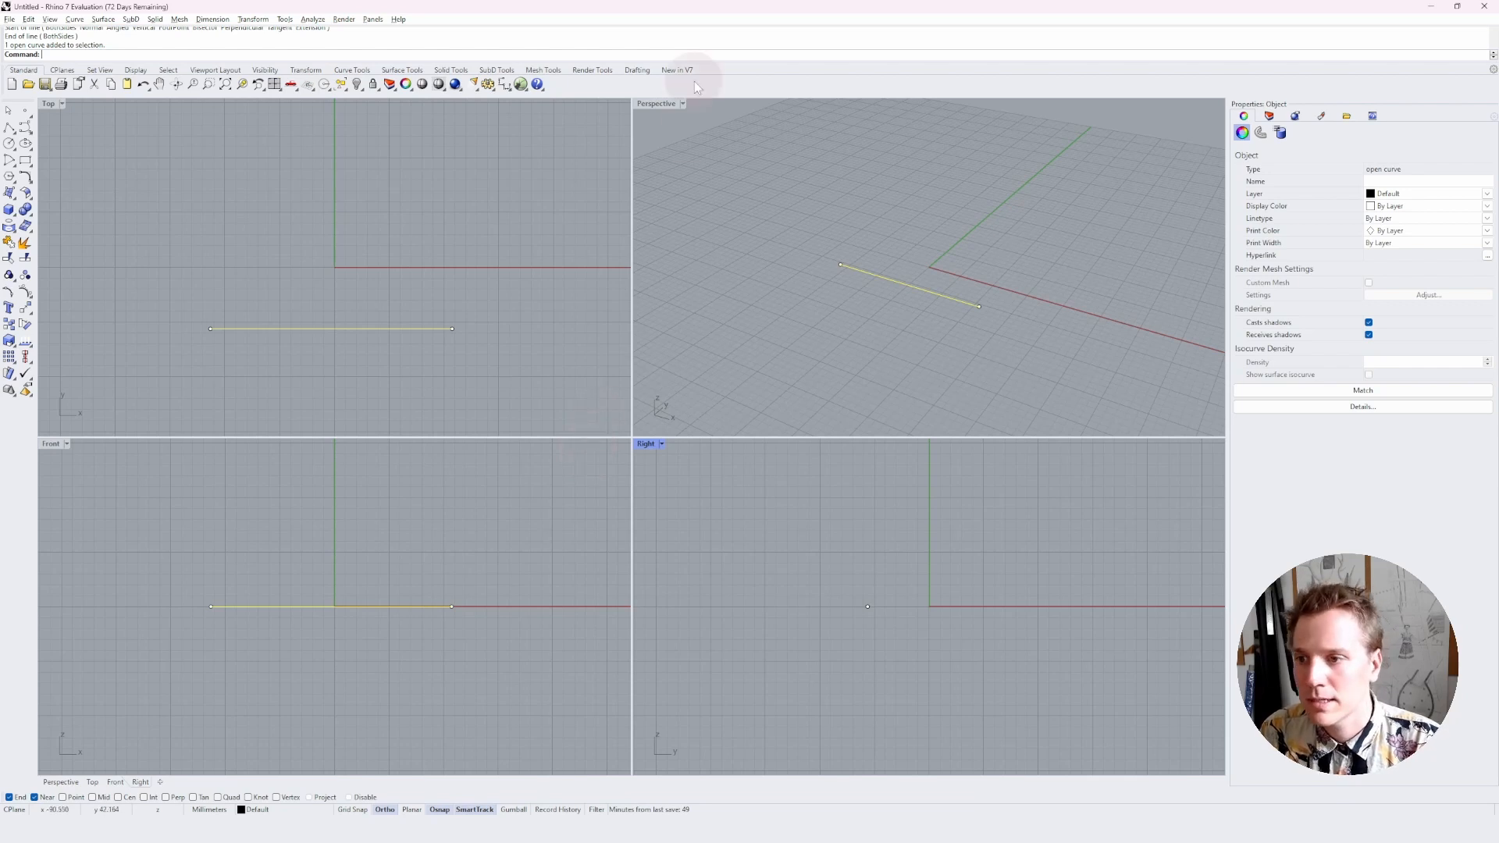
left_click(655, 104)
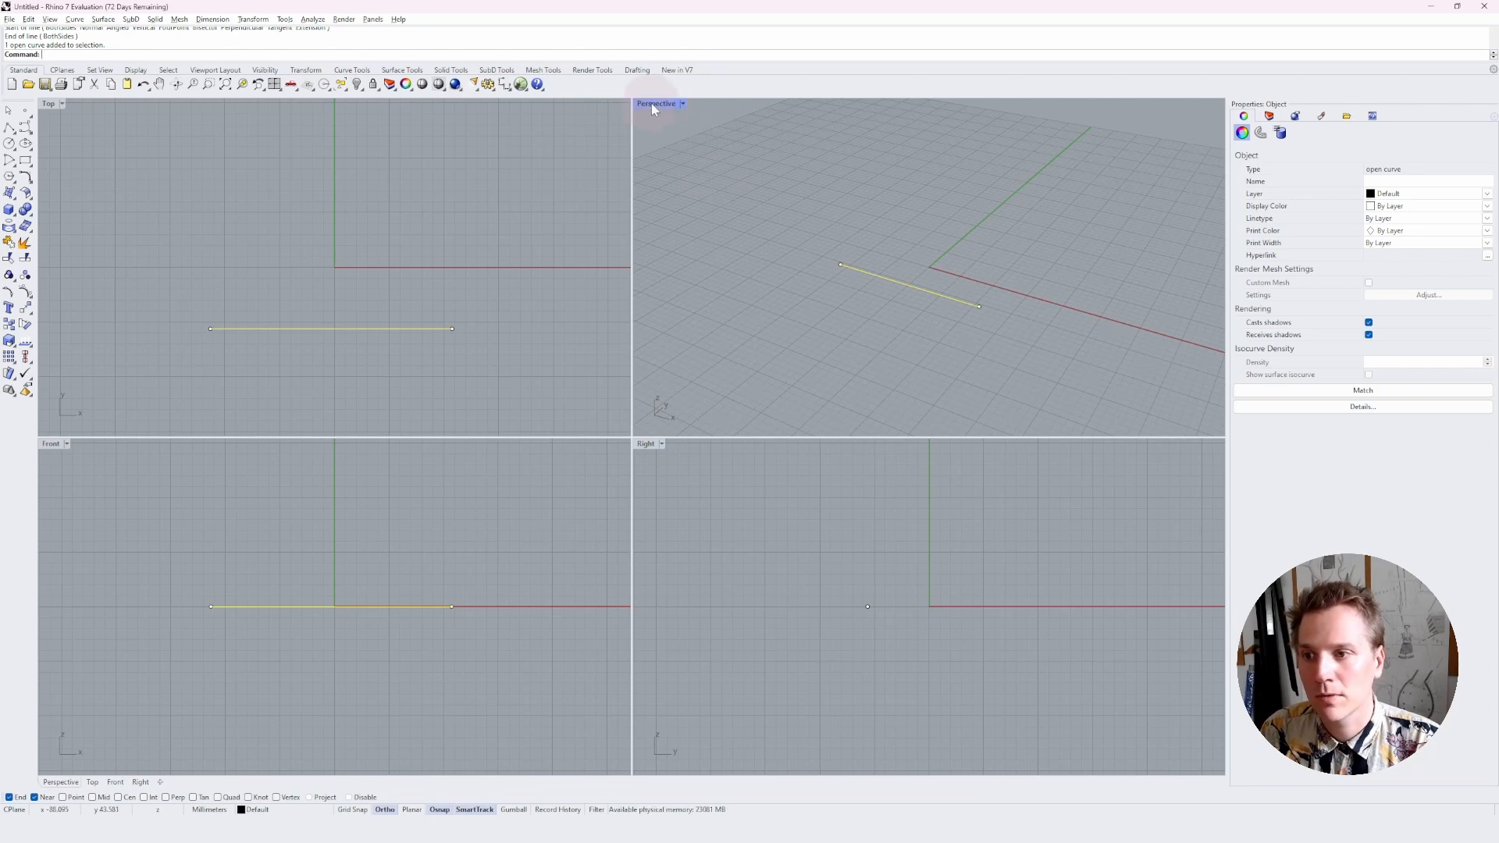
Maximize the Perspective viewport and the Top viewport one after the other, restoring the four-view layout each time
double_click(652, 103)
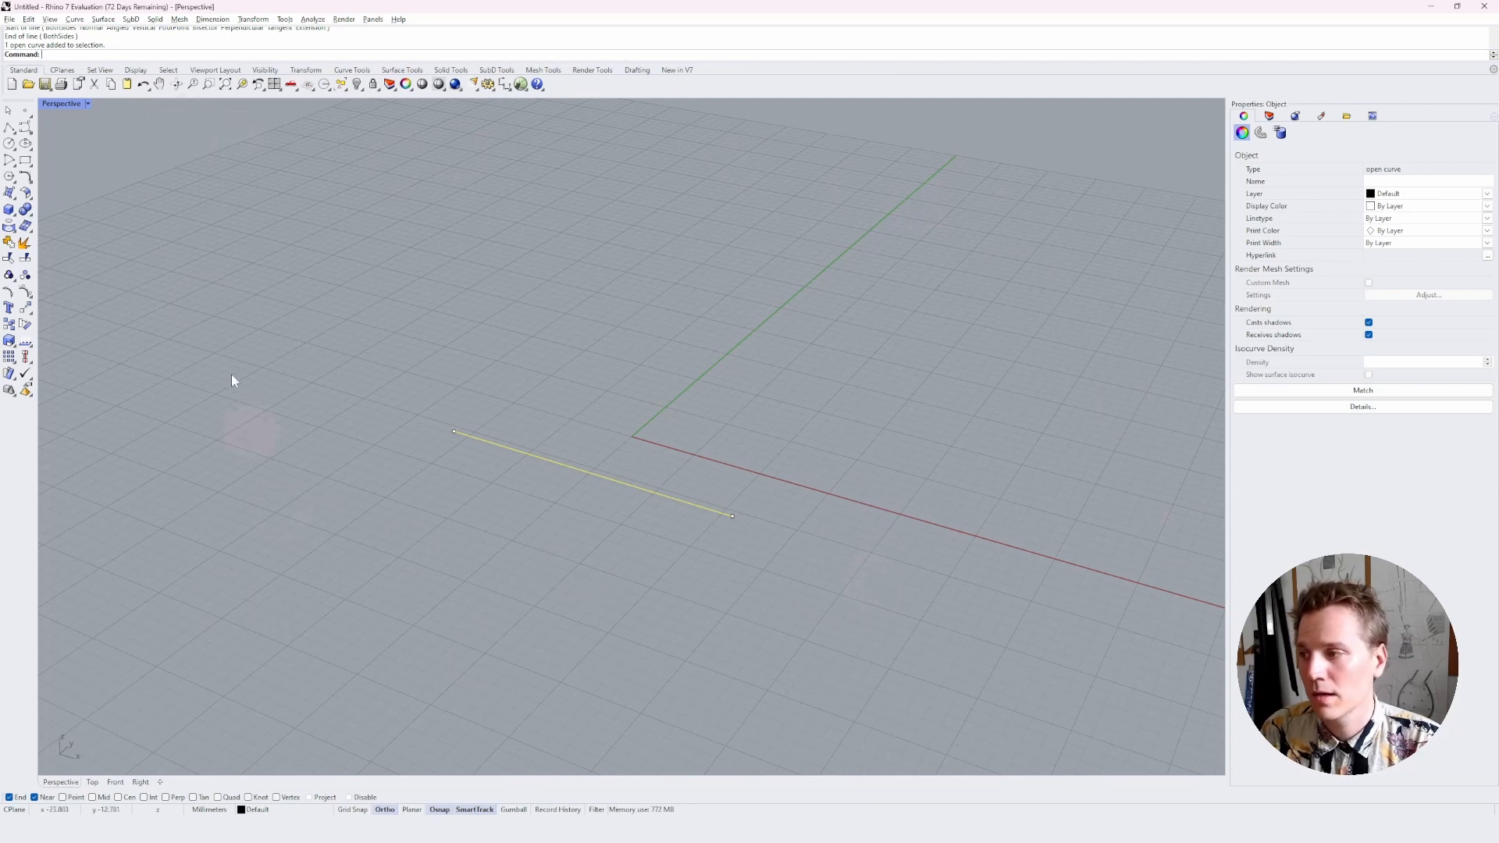
double_click(47, 104)
double_click(44, 103)
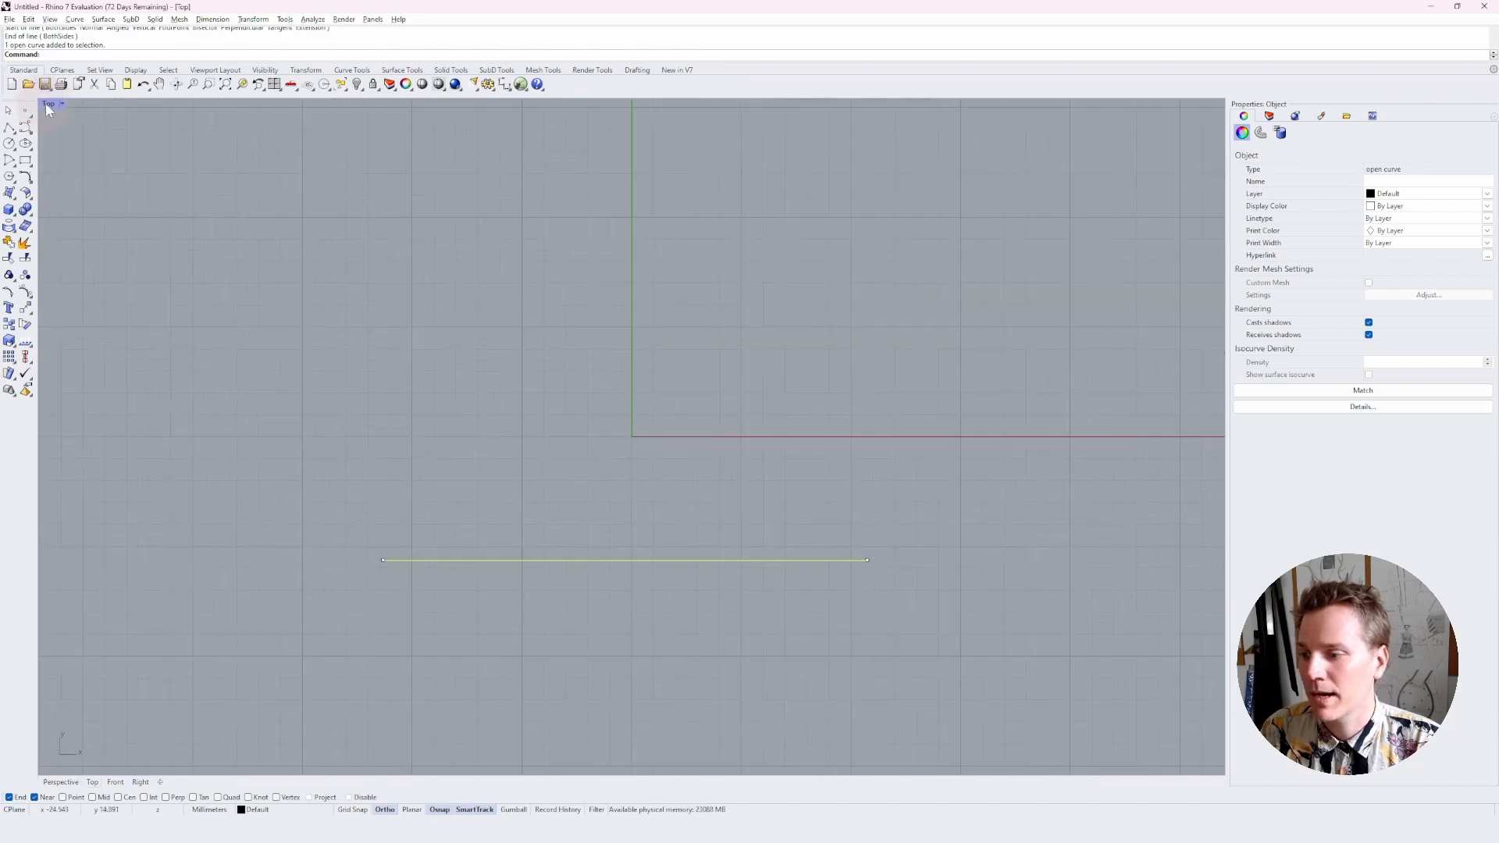
double_click(43, 103)
Model a solid box behind the line in the maximized Perspective viewport with the corner-to-corner, height Box command
double_click(653, 104)
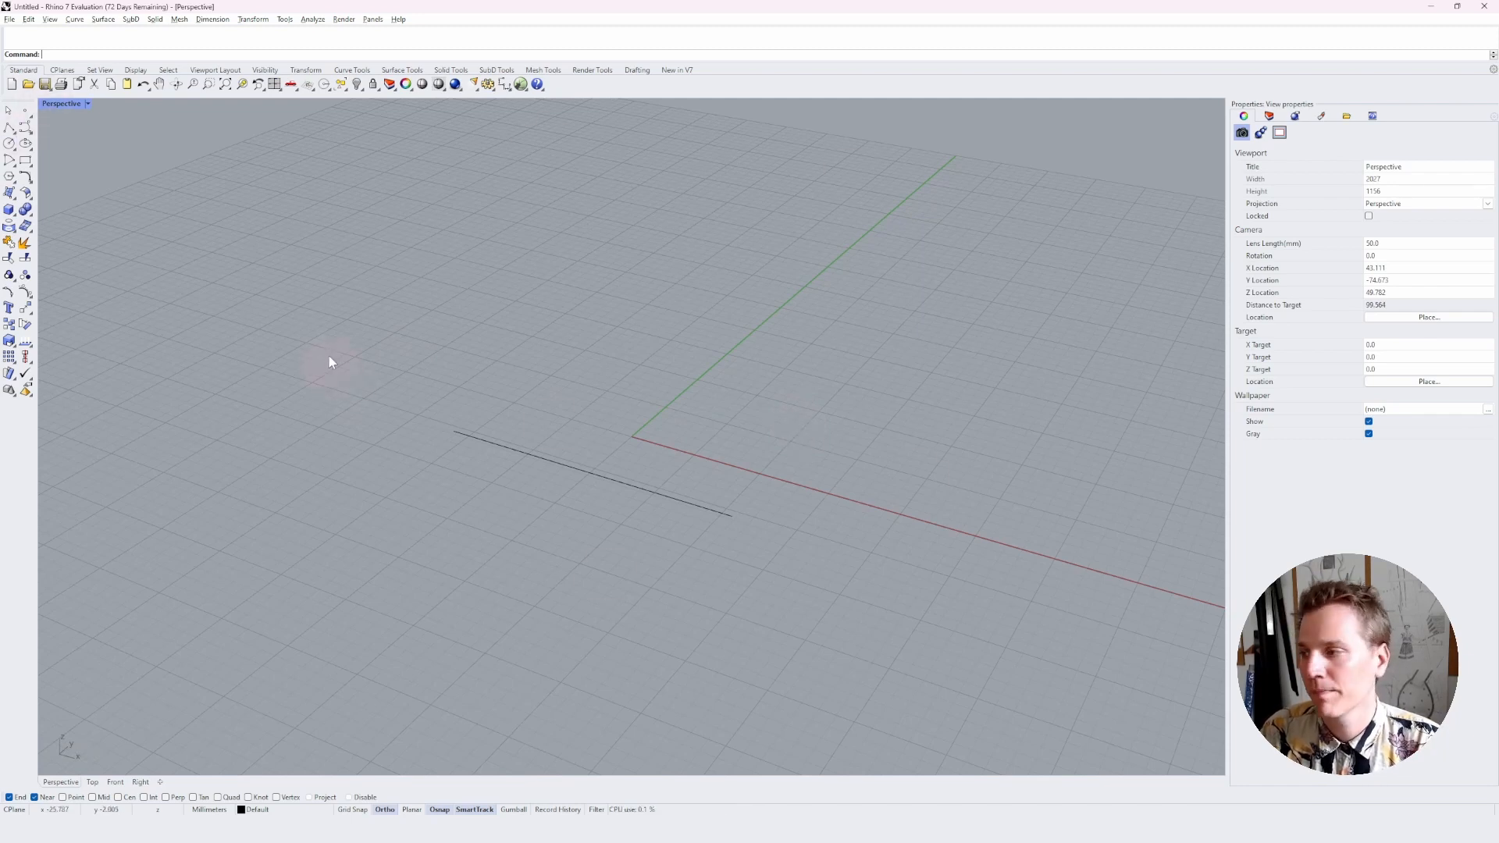
left_click(9, 211)
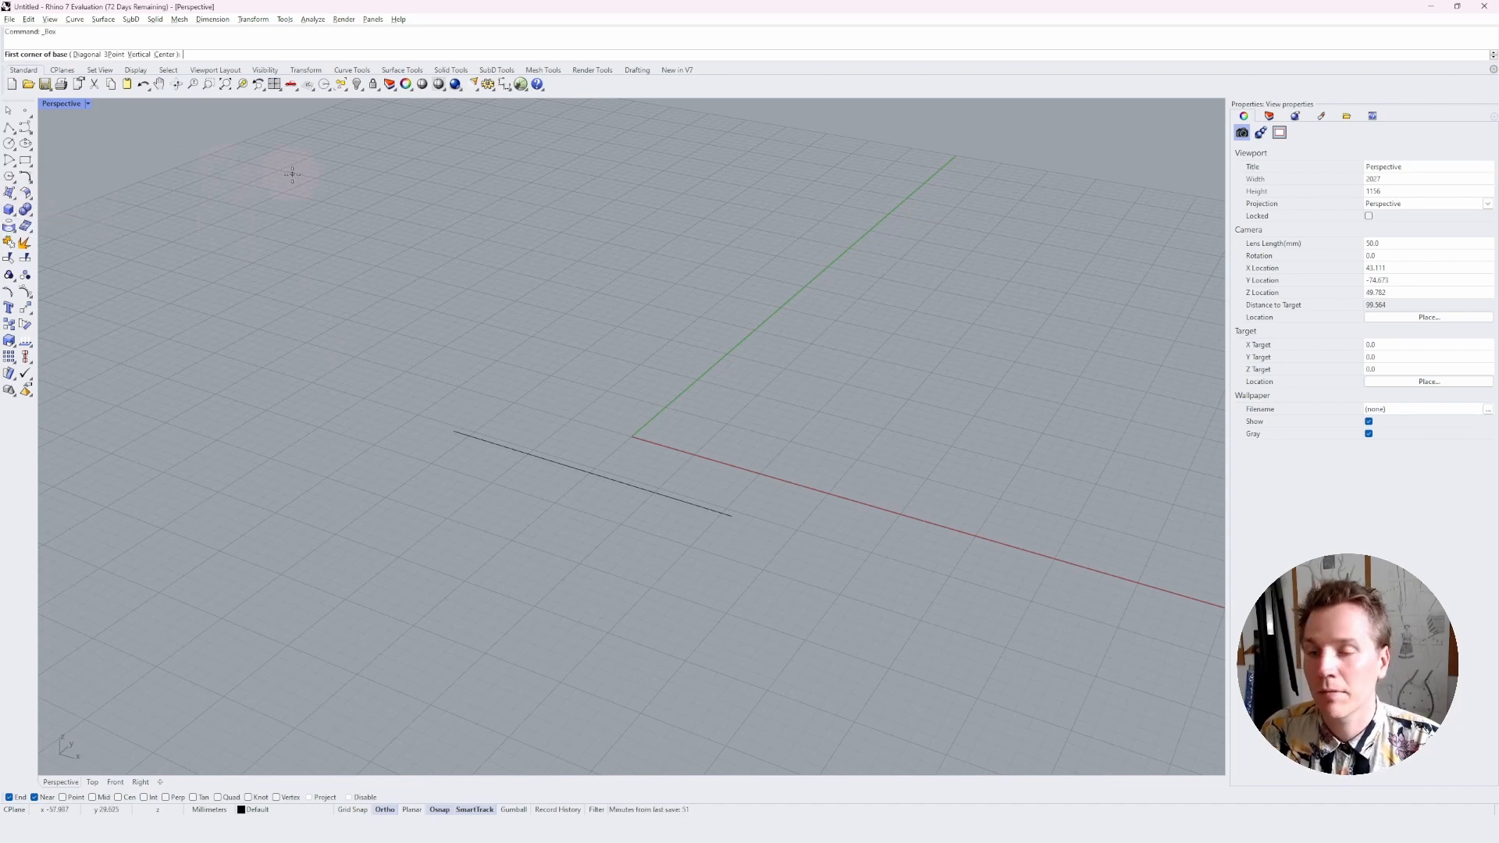
left_click(561, 391)
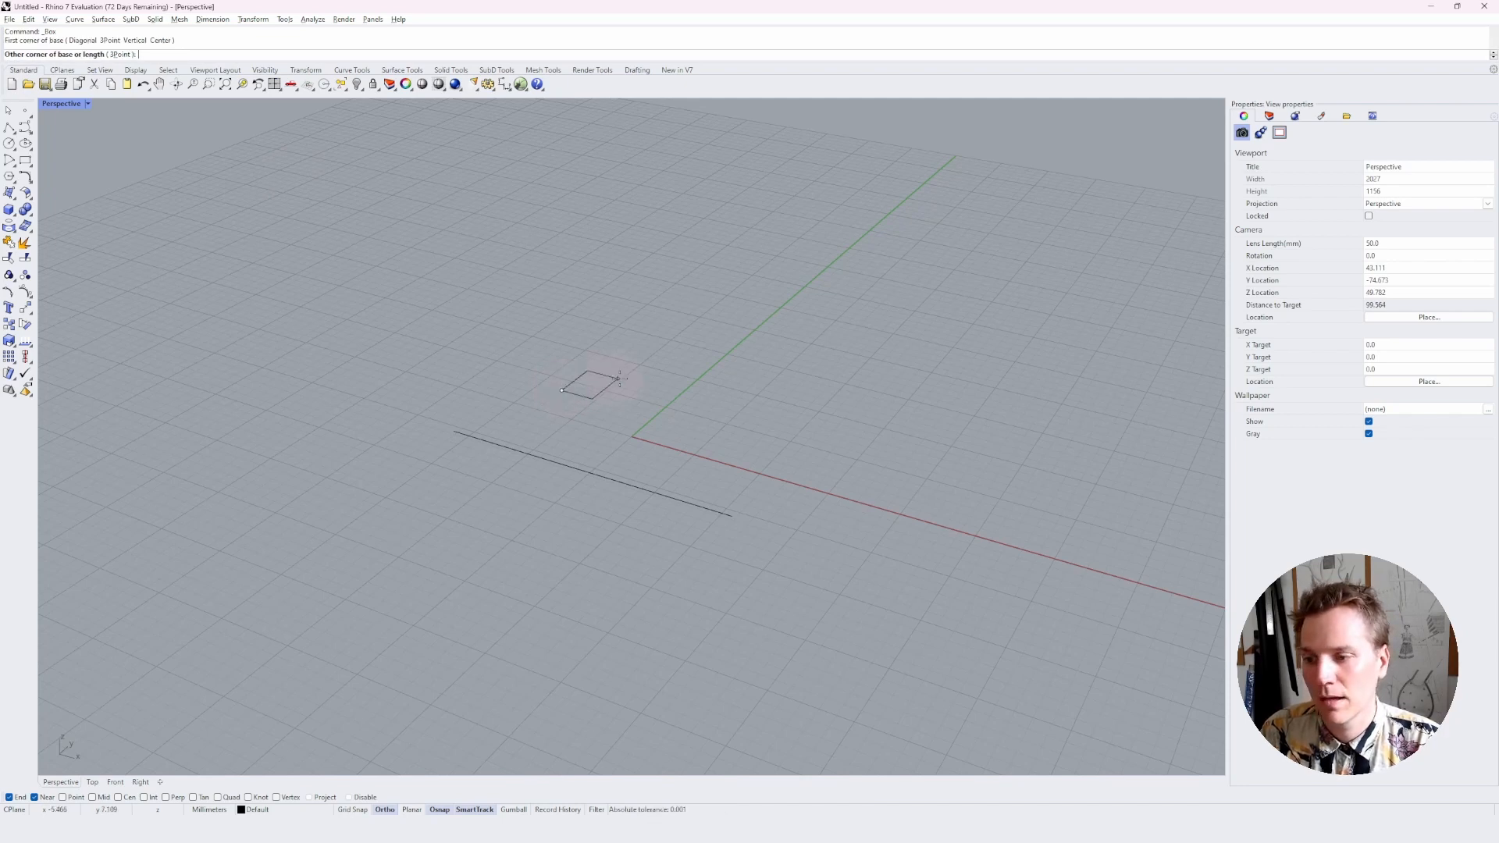
left_click(894, 329)
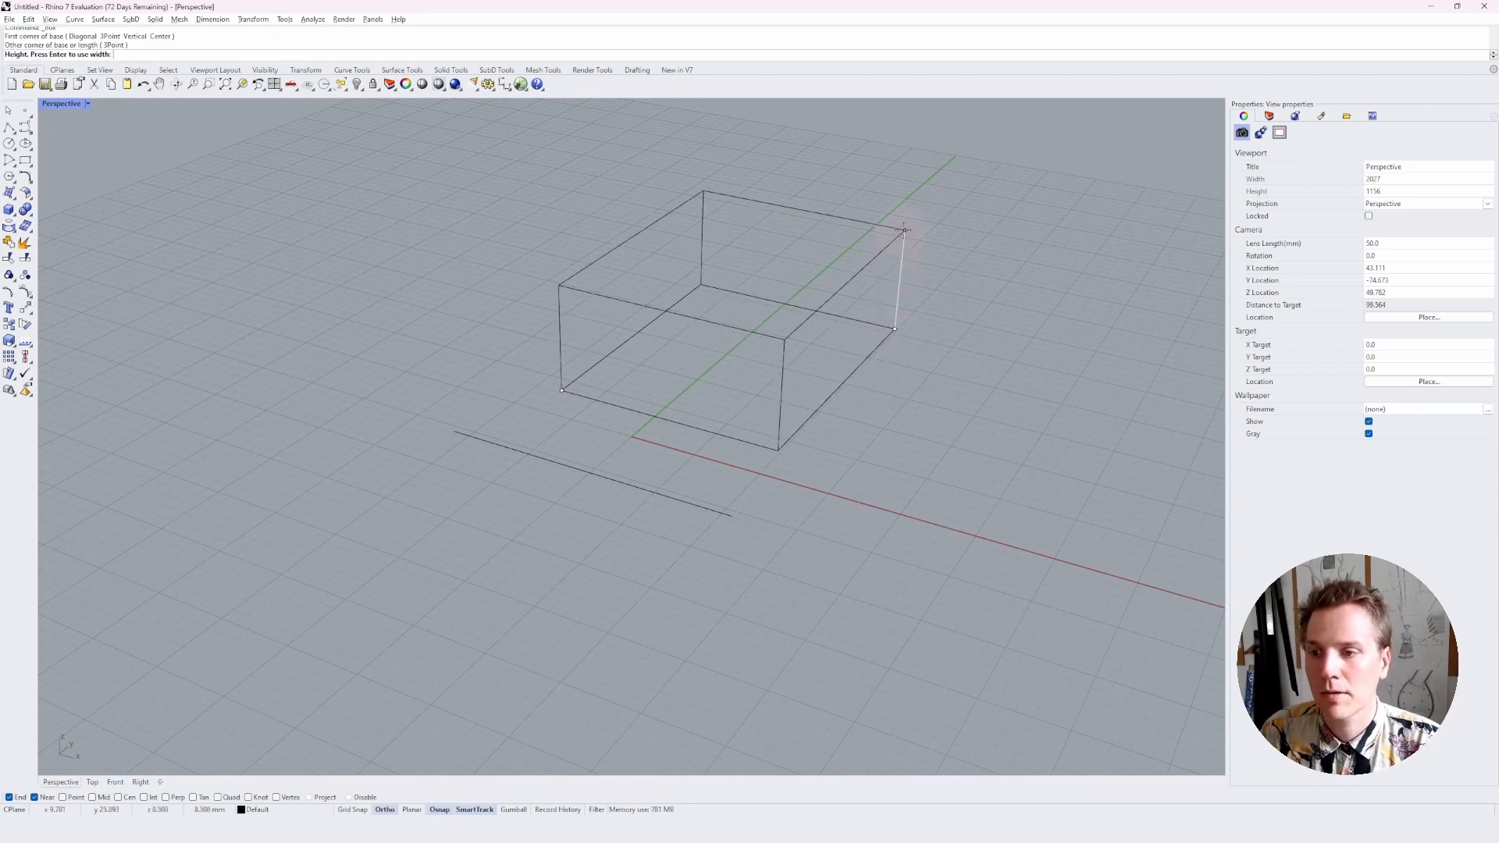
left_click(966, 225)
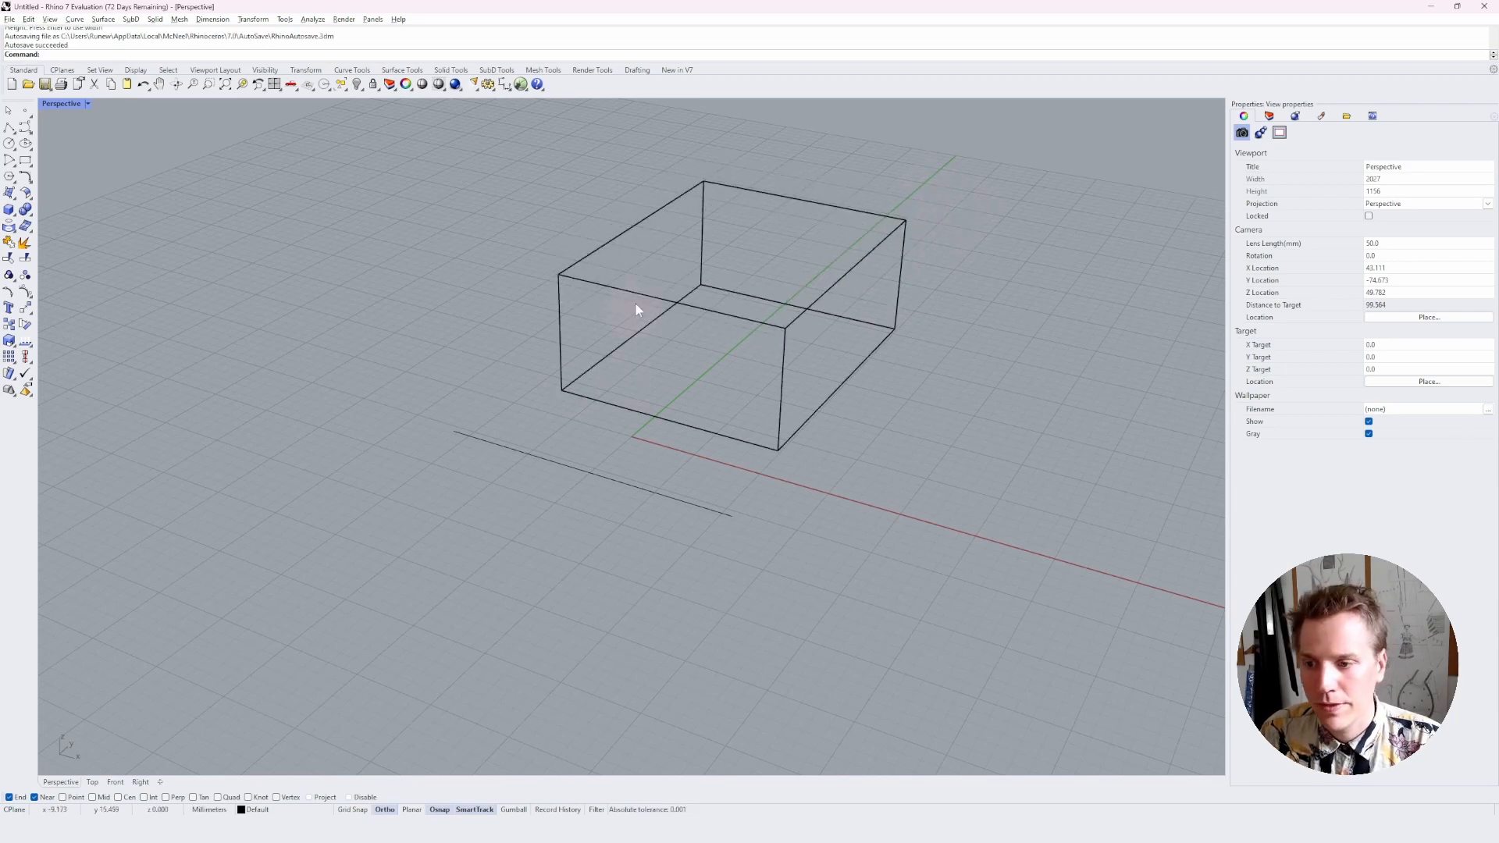
Change the Perspective viewport's display mode to Shaded so the box shows solid faces
left_click(725, 316)
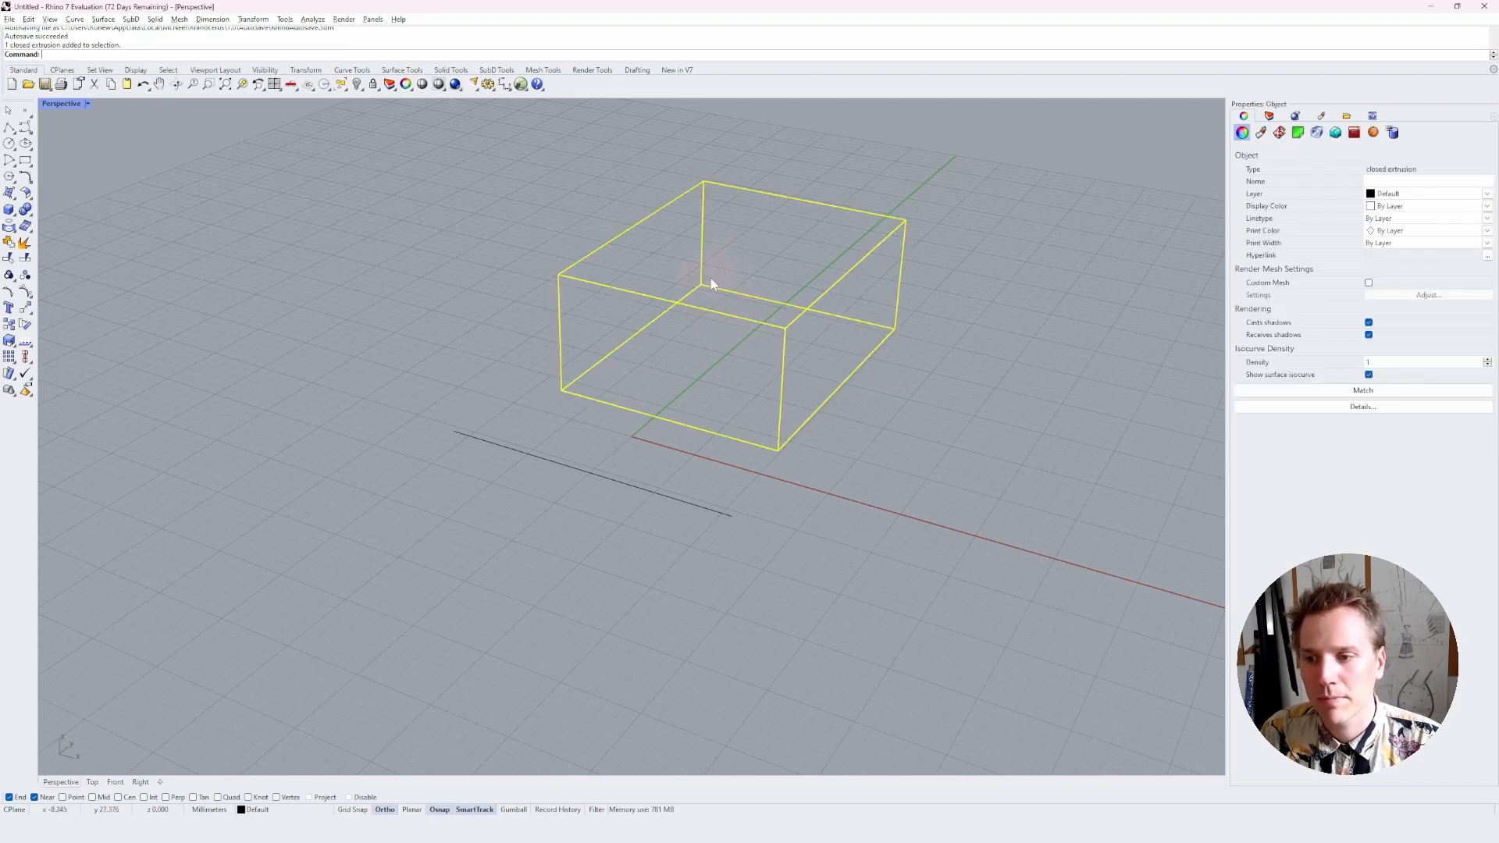
left_click(751, 273)
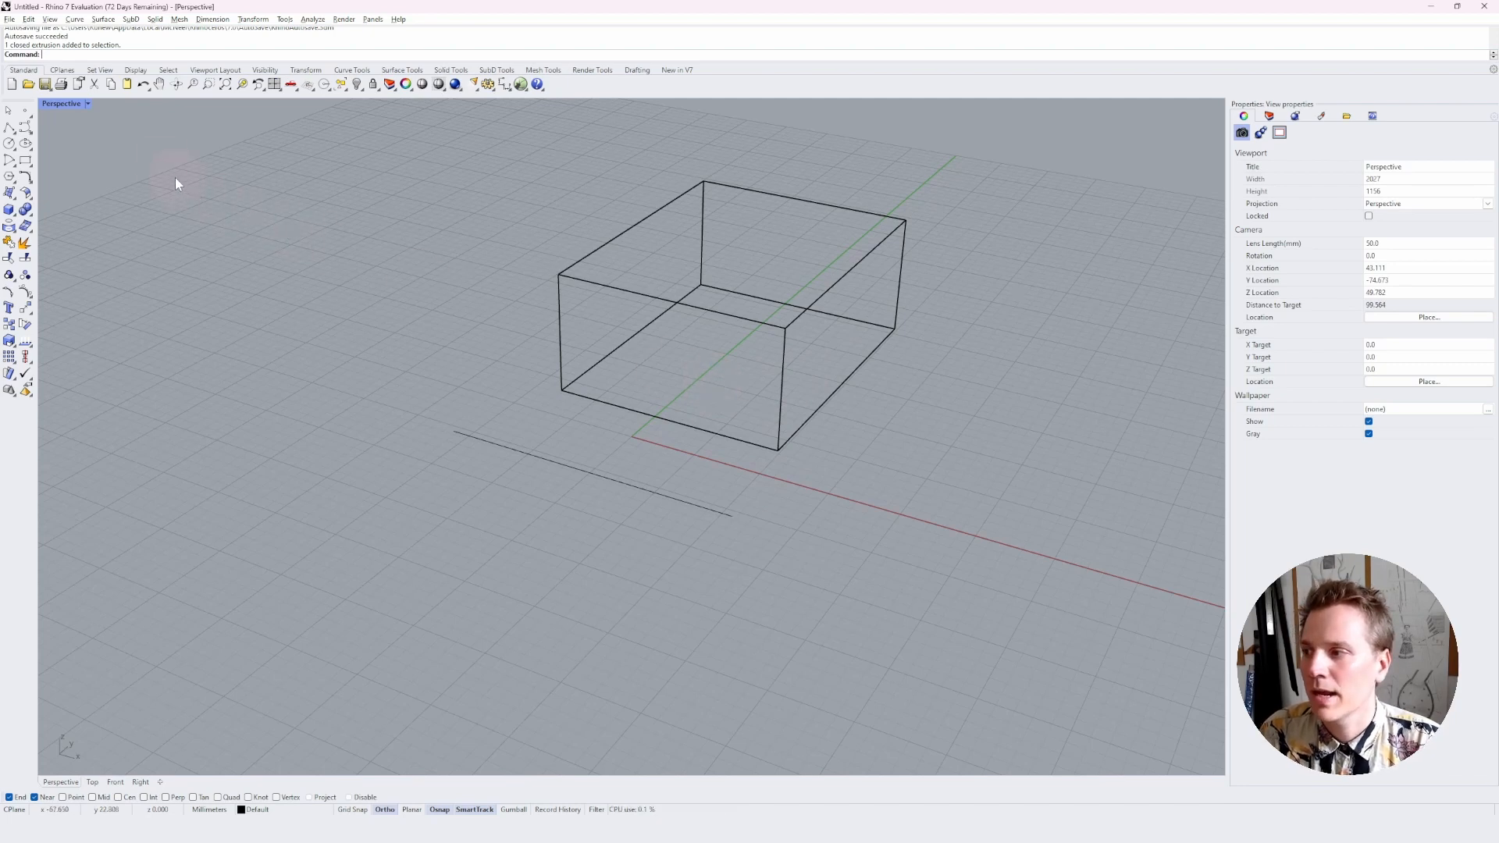
left_click(87, 105)
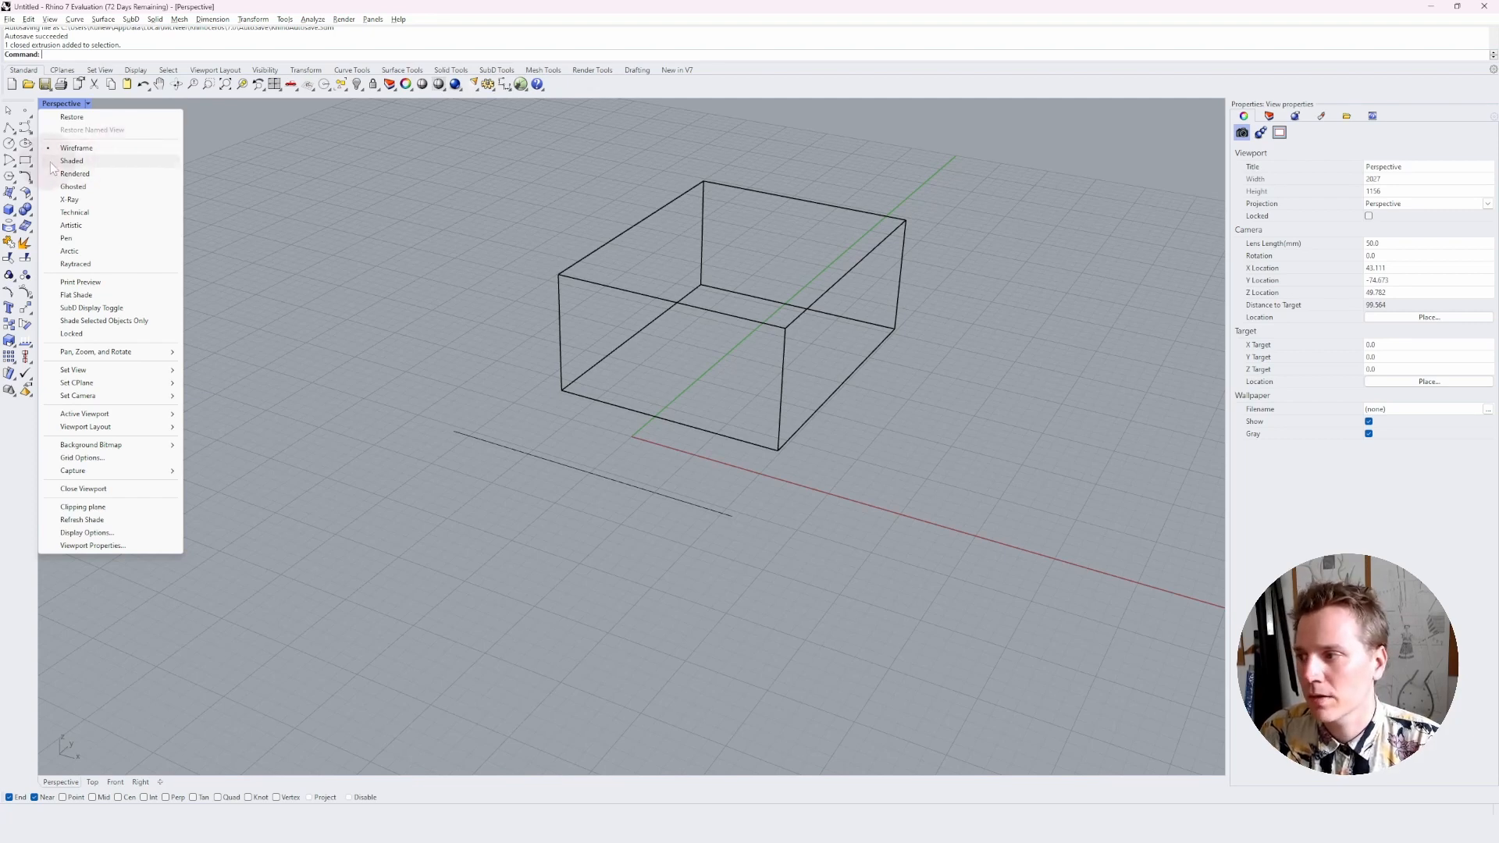
left_click(126, 160)
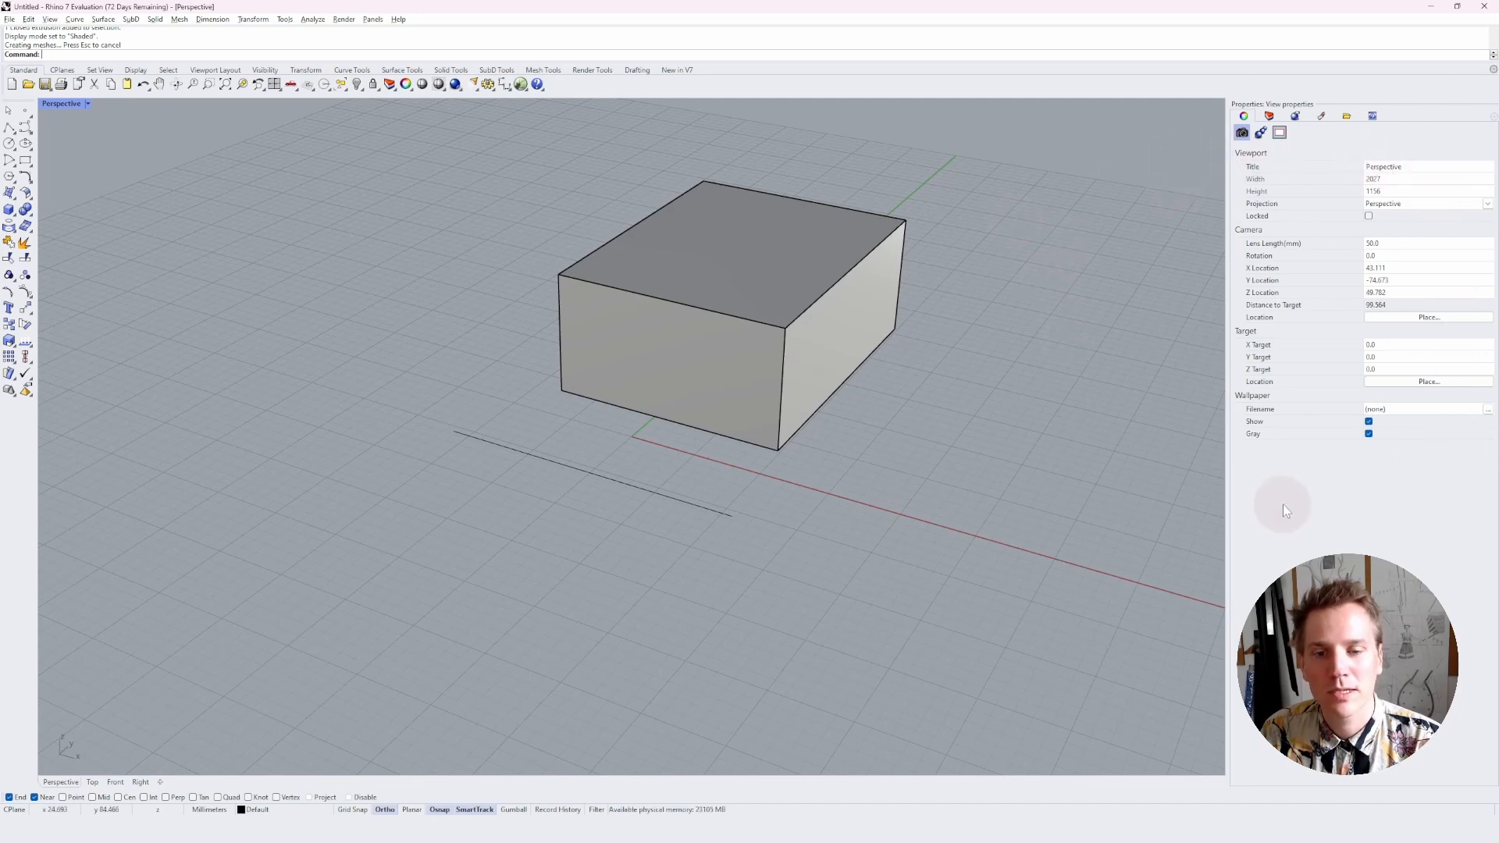
Select the shaded box to view its object properties, and clear the selection to view the viewport properties
left_click(790, 264)
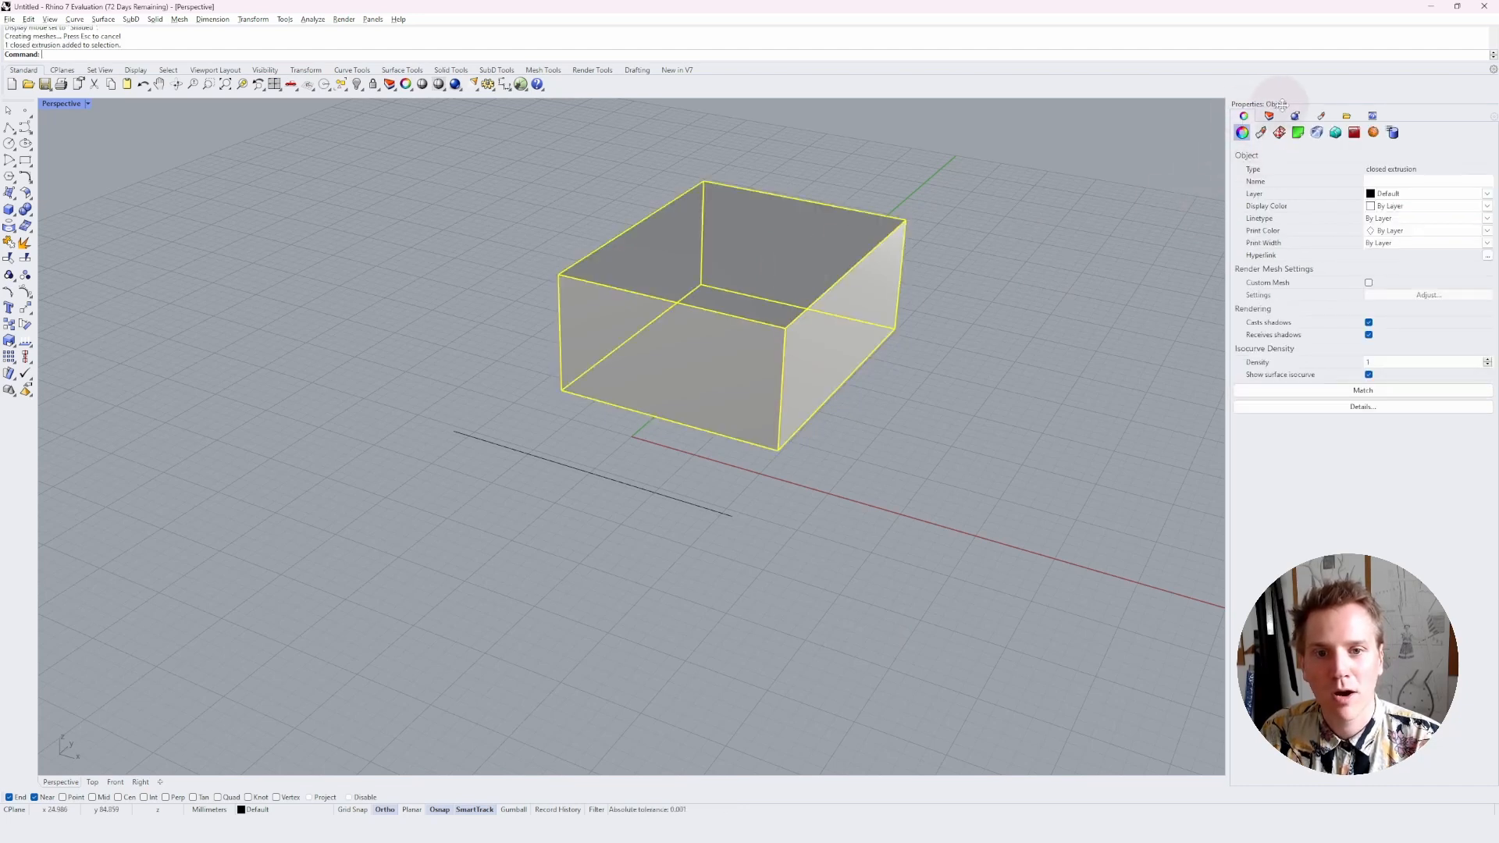
left_click(1075, 301)
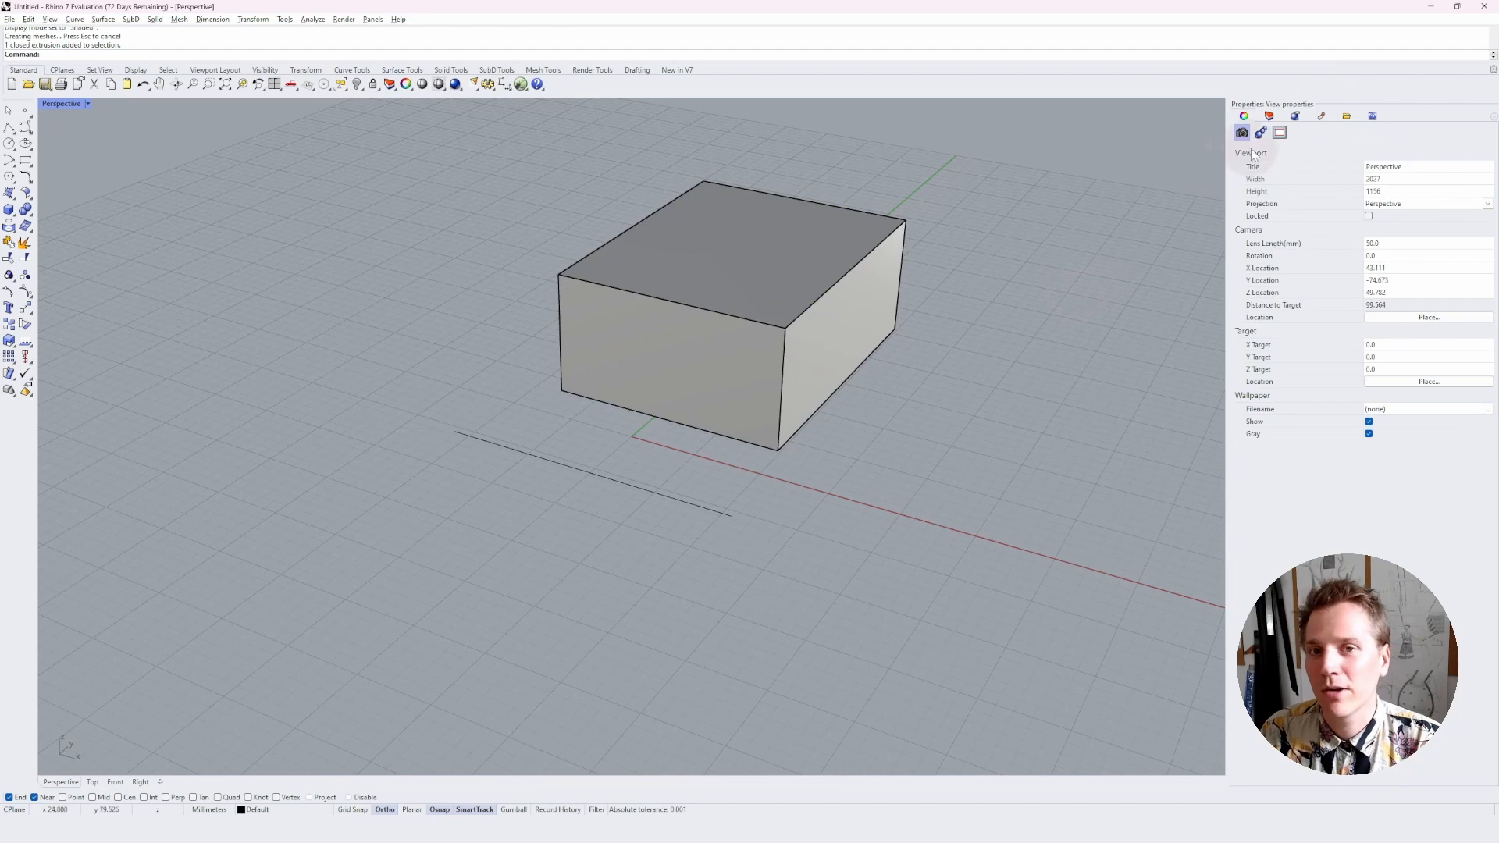